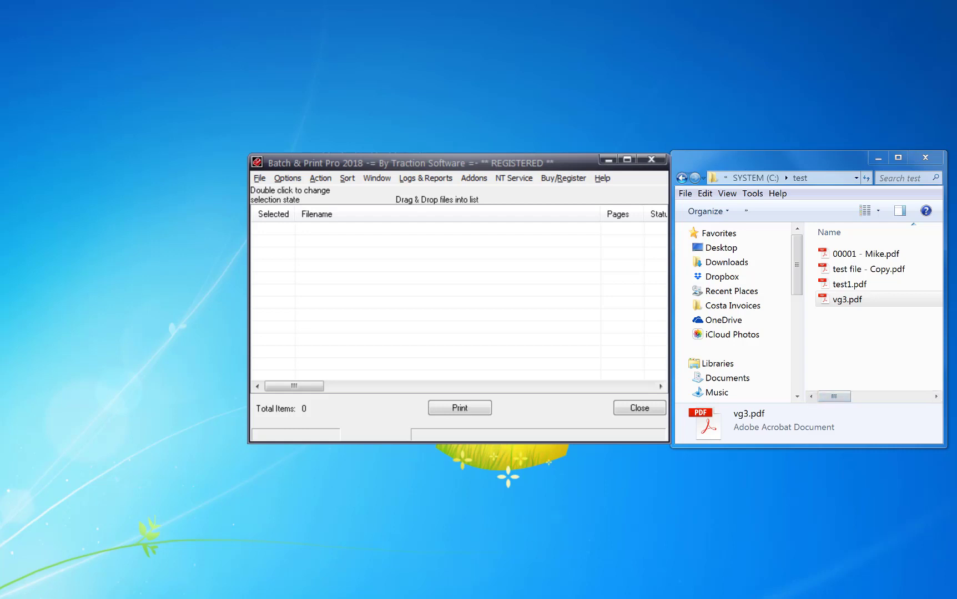
Open the folder containing the settings files and go into its Examples subfolder
left_click(453, 348)
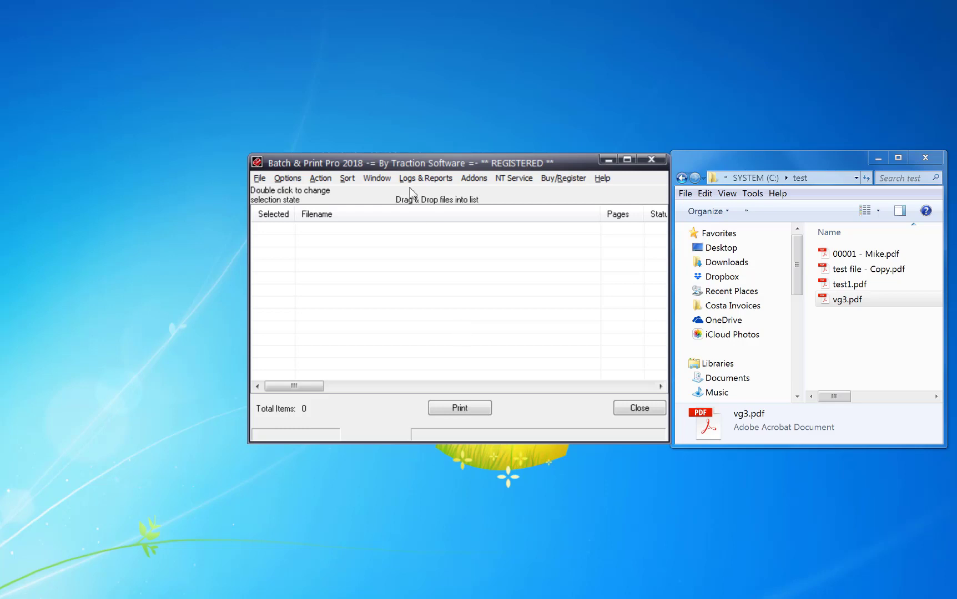
left_click(321, 179)
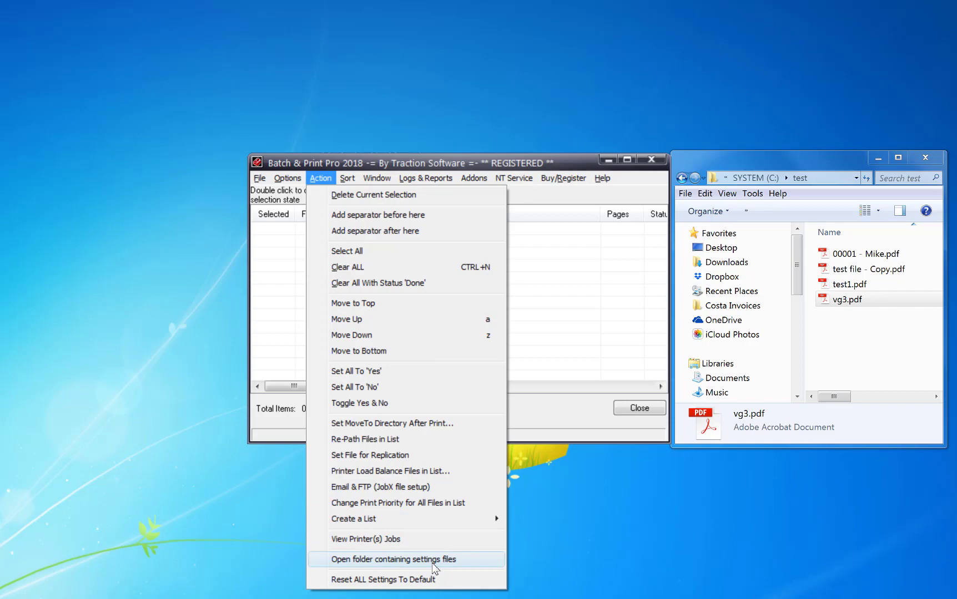
left_click(393, 560)
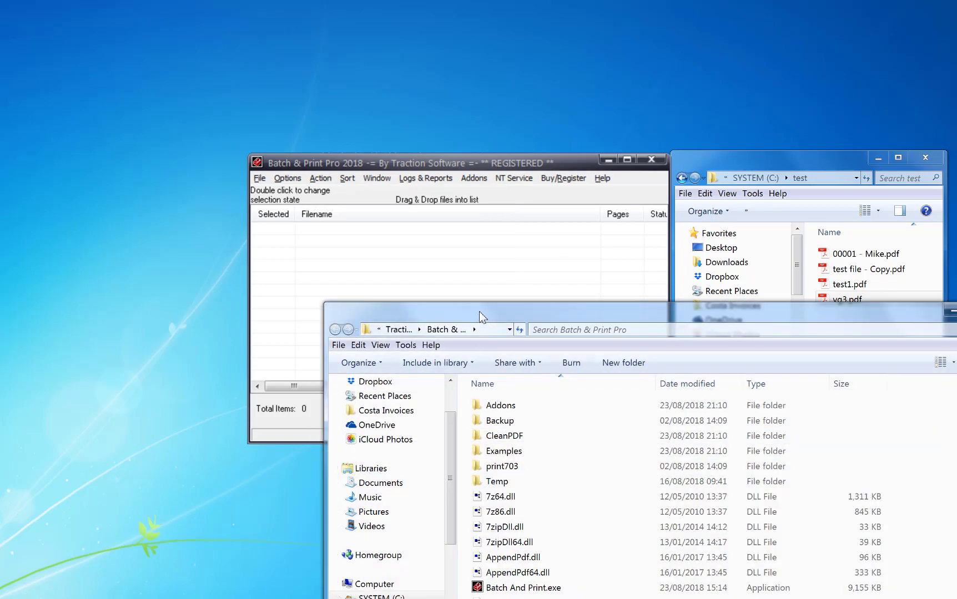
left_click_drag(481, 312, 405, 240)
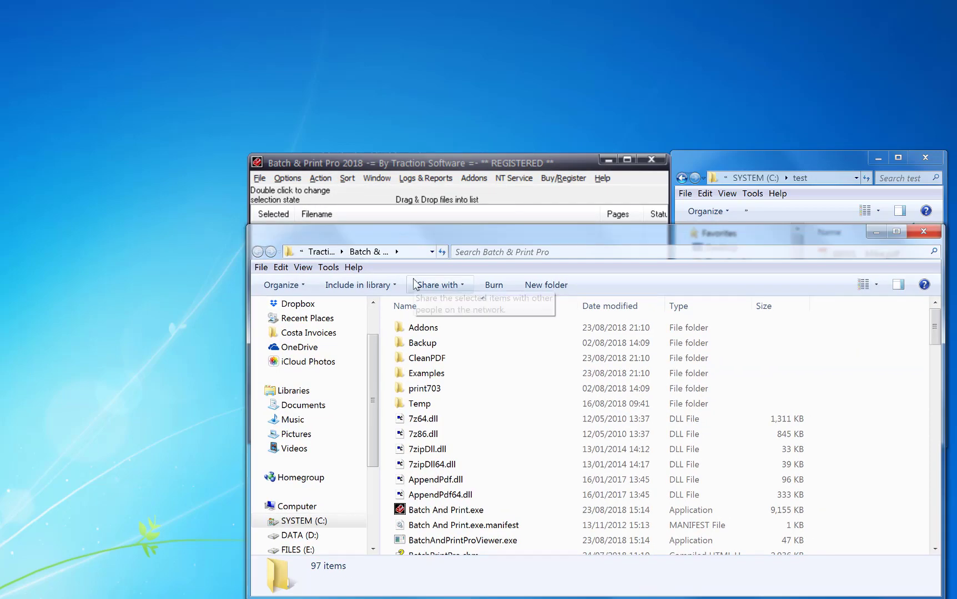
left_click(436, 375)
double_click(437, 375)
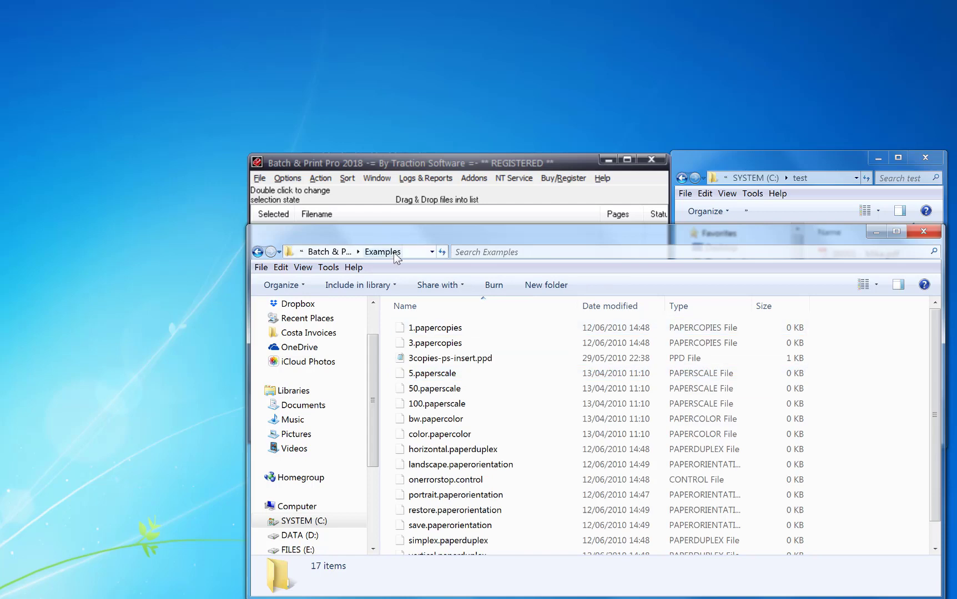
Show the full path of the Examples folder and read it to its end
left_click(413, 253)
left_click_drag(309, 252, 218, 246)
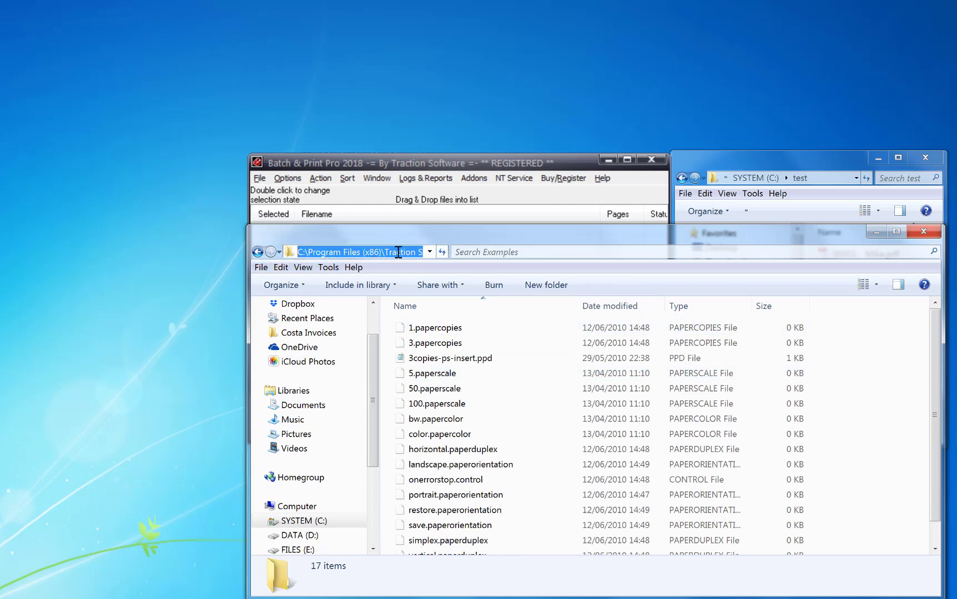
left_click_drag(398, 252, 444, 253)
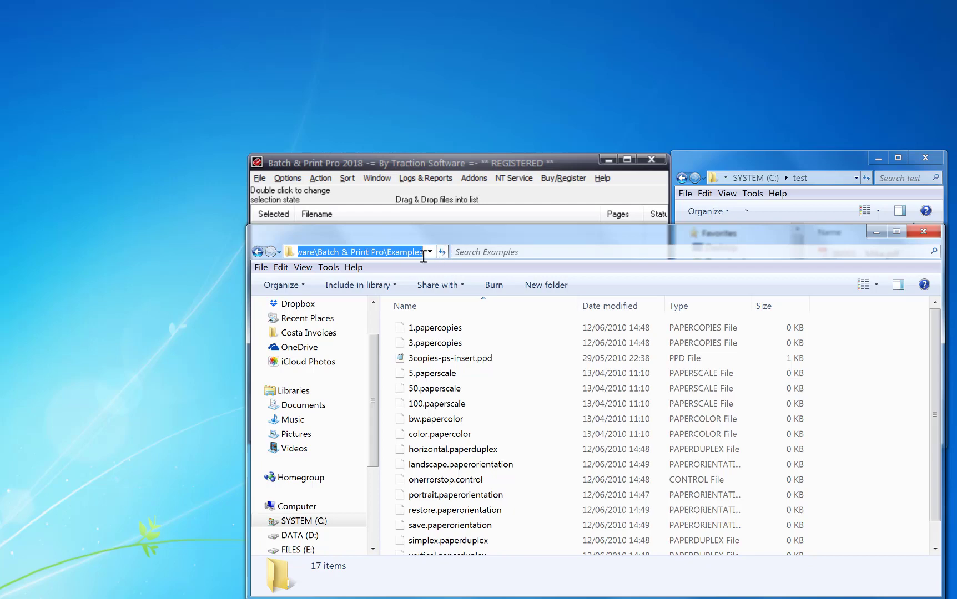
Add portrait.paperorientation from the Examples folder to the empty print list, followed by vg3.pdf from C:\test
left_click(463, 494)
left_click_drag(357, 233, 601, 210)
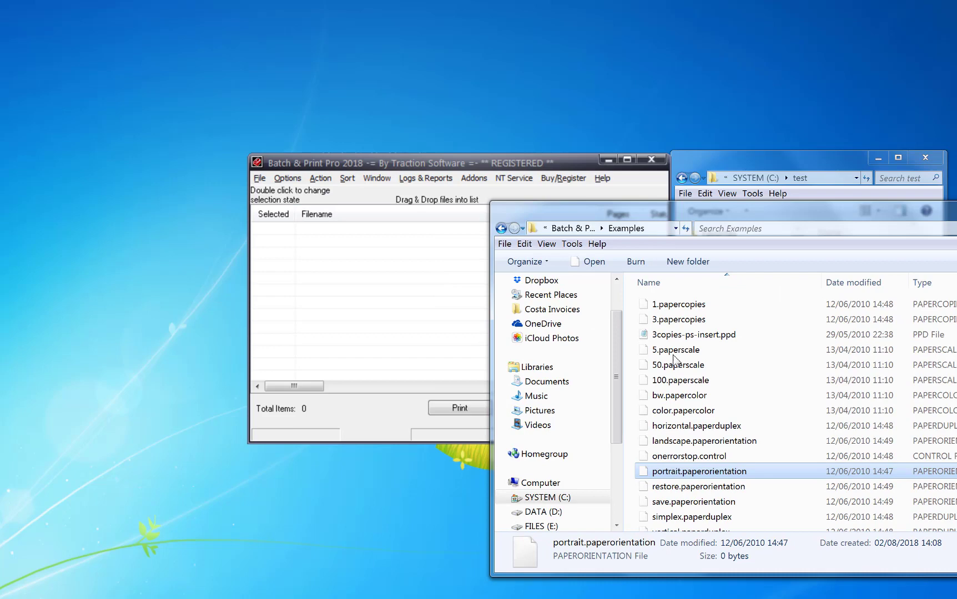
left_click_drag(694, 471, 395, 334)
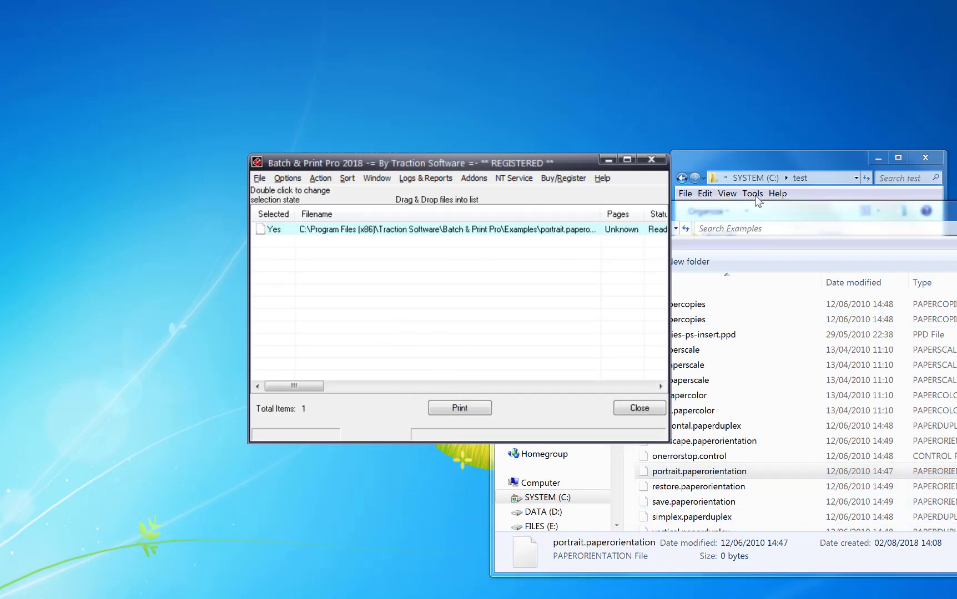
left_click(807, 163)
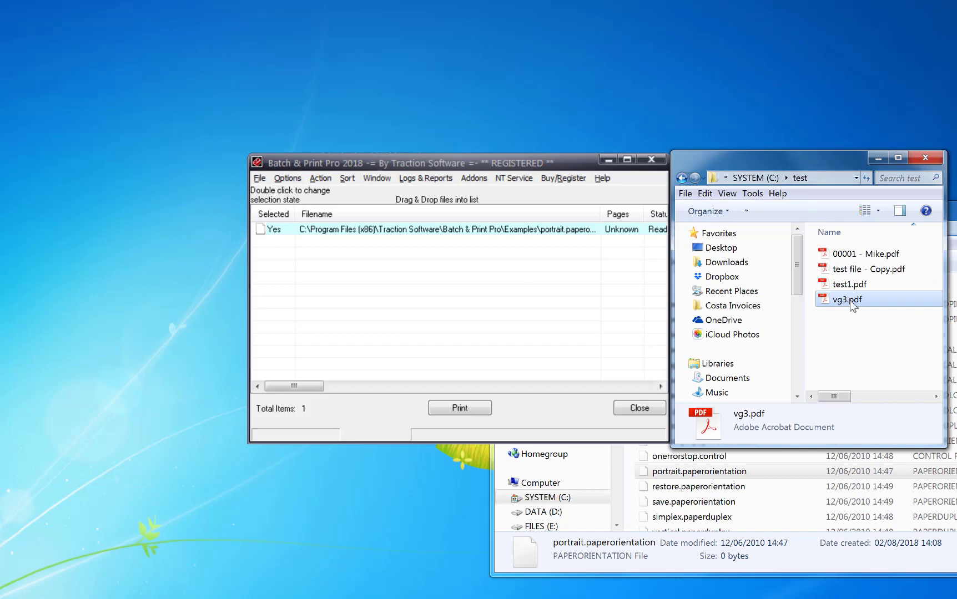
left_click_drag(850, 305, 483, 299)
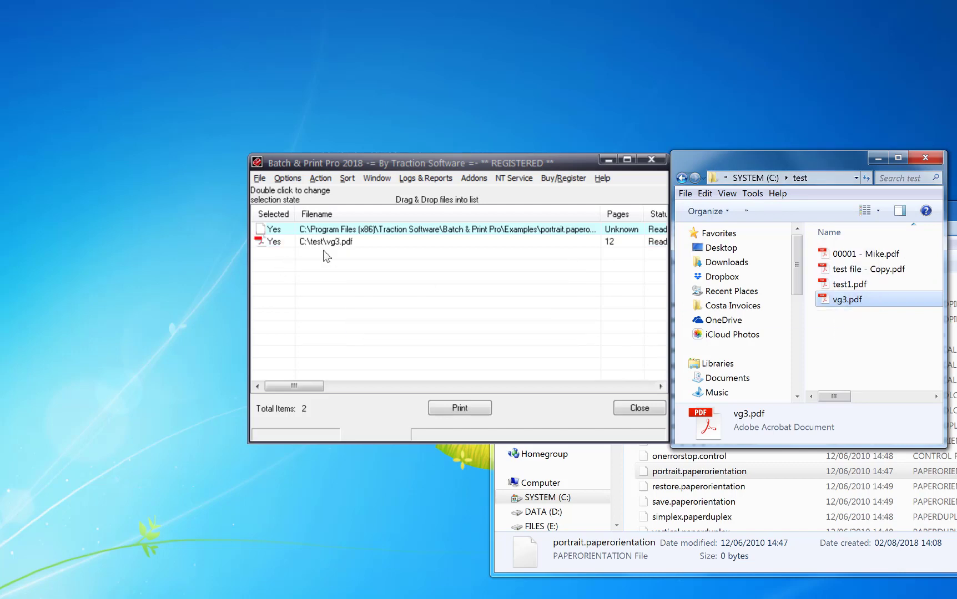
Add landscape.paperorientation from the Examples folder to the print list, followed by a second entry of vg3.pdf
left_click(699, 471)
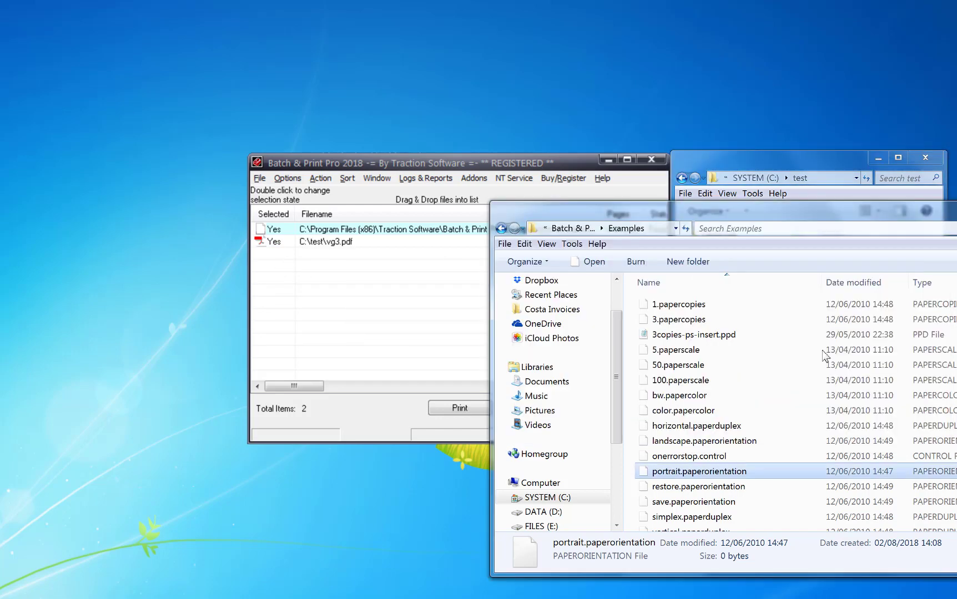
left_click(698, 450)
left_click_drag(698, 450, 368, 337)
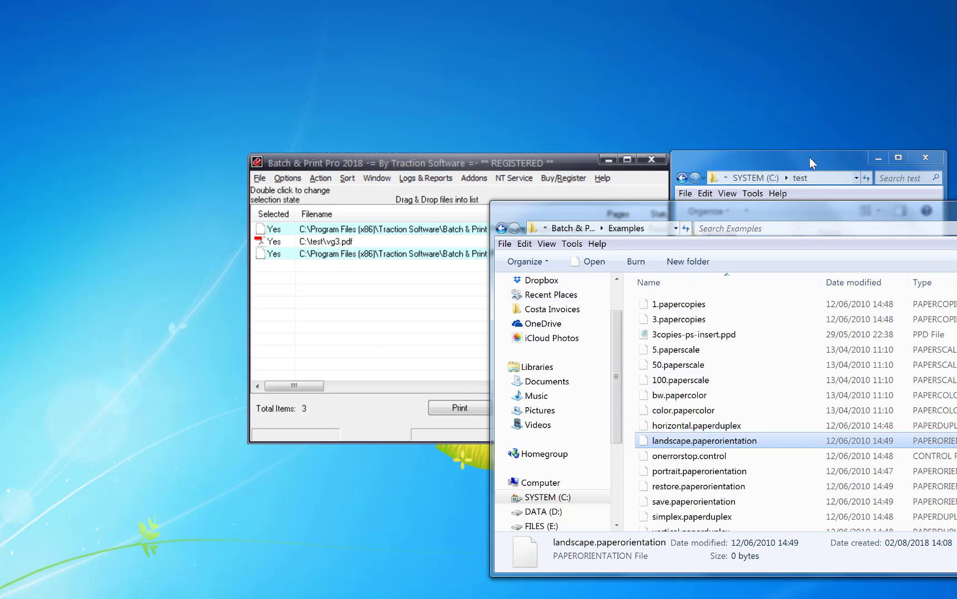
left_click(823, 293)
left_click_drag(823, 293, 371, 288)
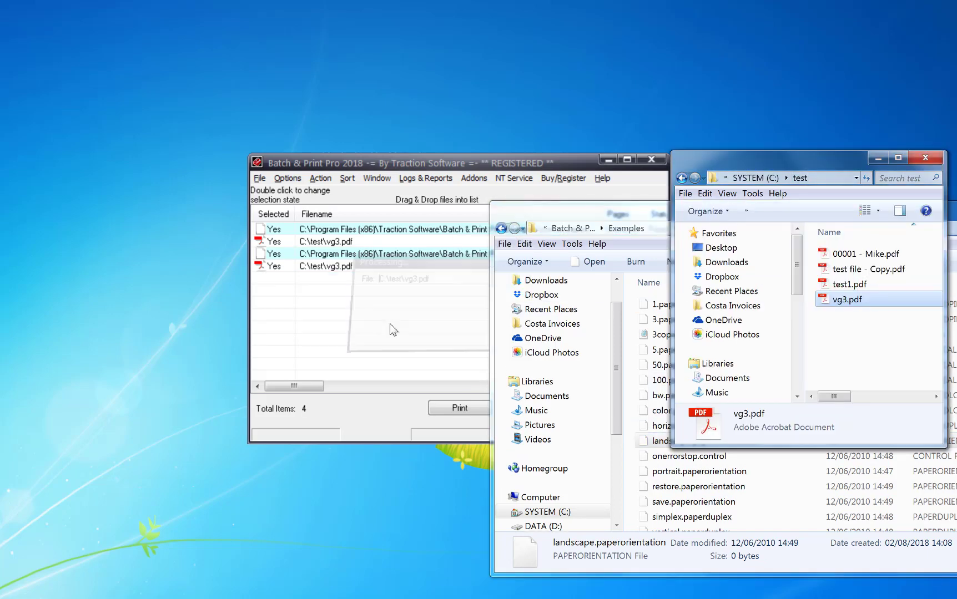
Set the internal PDF printing range of the first vg3.pdf entry to page start 1 and page end 1, and save it
left_click(340, 275)
left_click(352, 245)
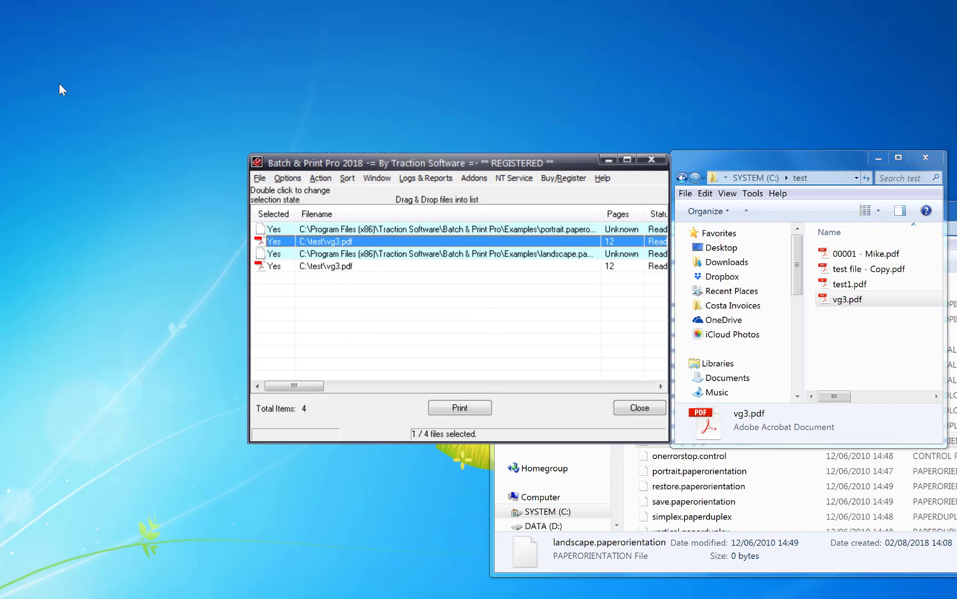
left_click(359, 327)
key("space")
key("shift+F10")
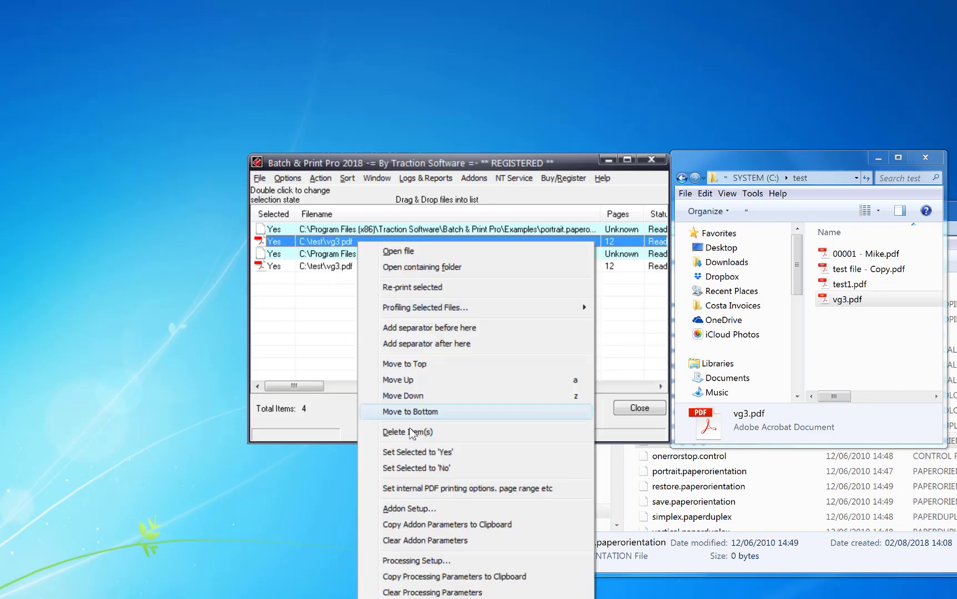
left_click(453, 490)
double_click(416, 271)
type("1")
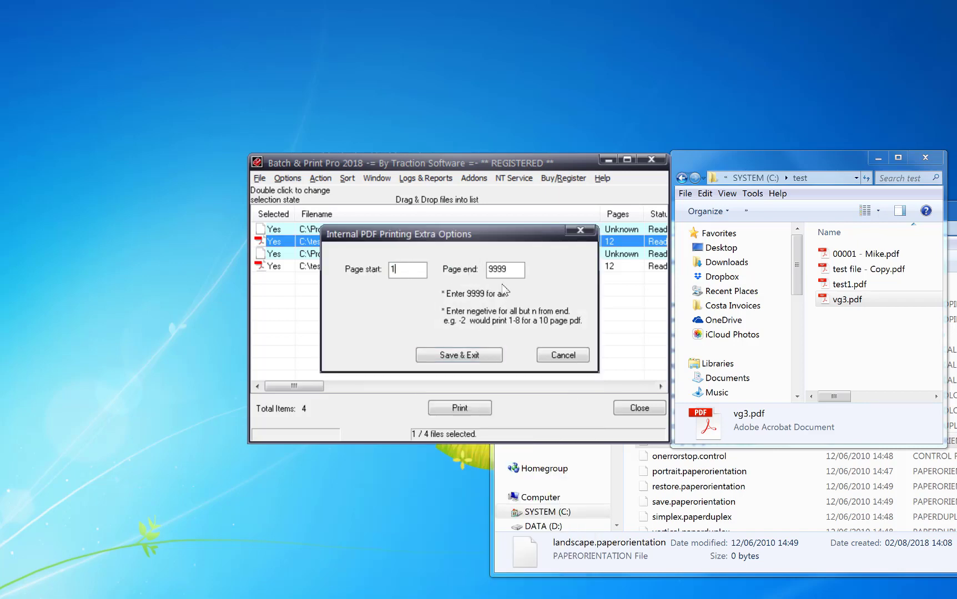
double_click(518, 268)
type("1")
left_click(460, 354)
Set the internal PDF printing range of the second vg3.pdf entry to page start 2 and page end 99, and save it
left_click(350, 267)
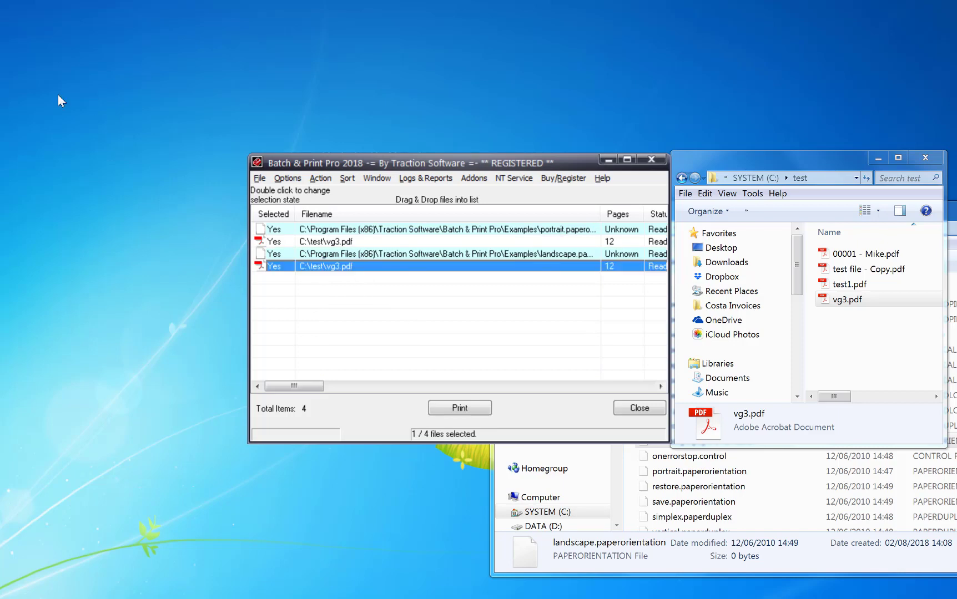
key("shift+F10")
left_click(454, 513)
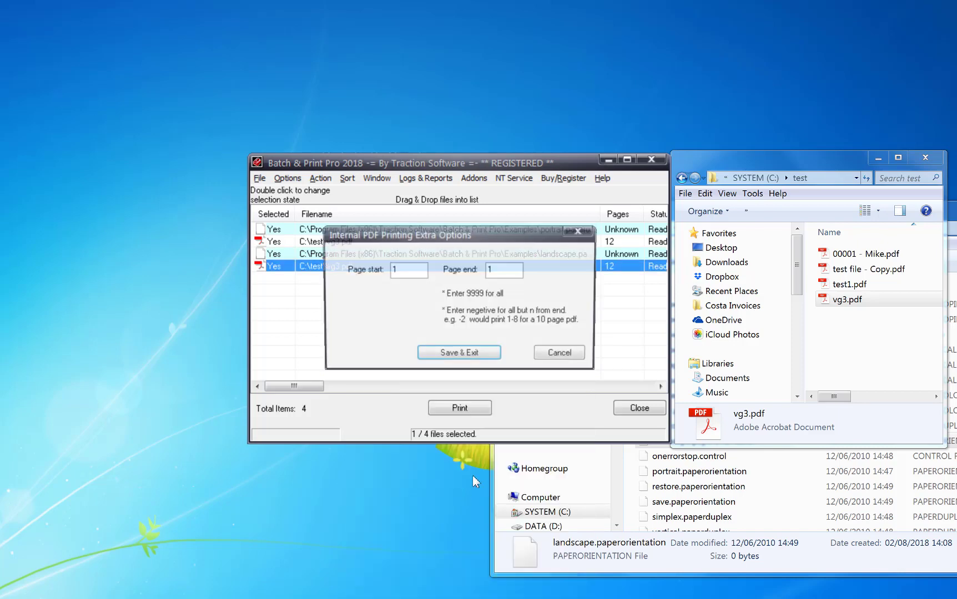
double_click(407, 270)
type("2")
double_click(500, 269)
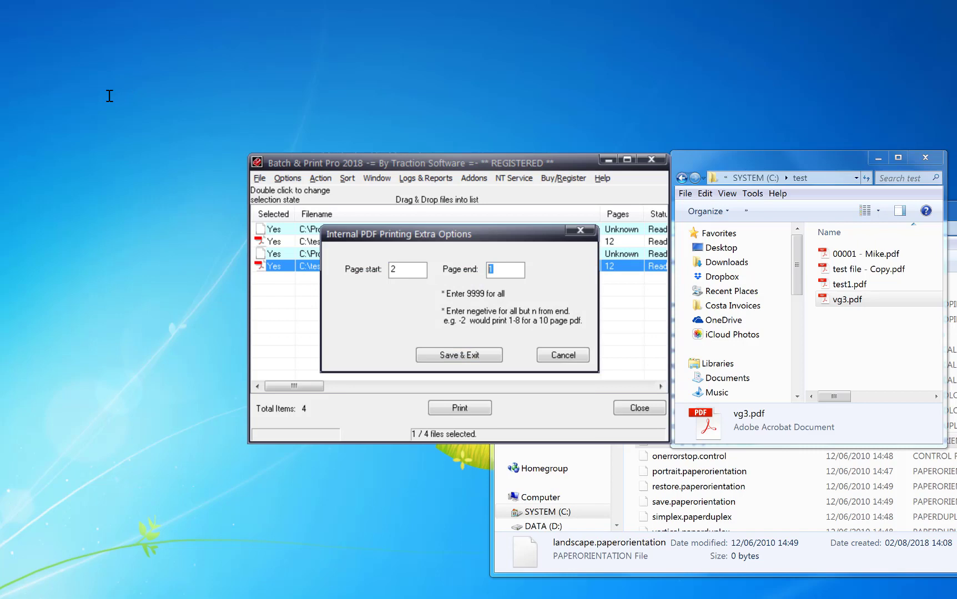
type("9999")
left_click(475, 356)
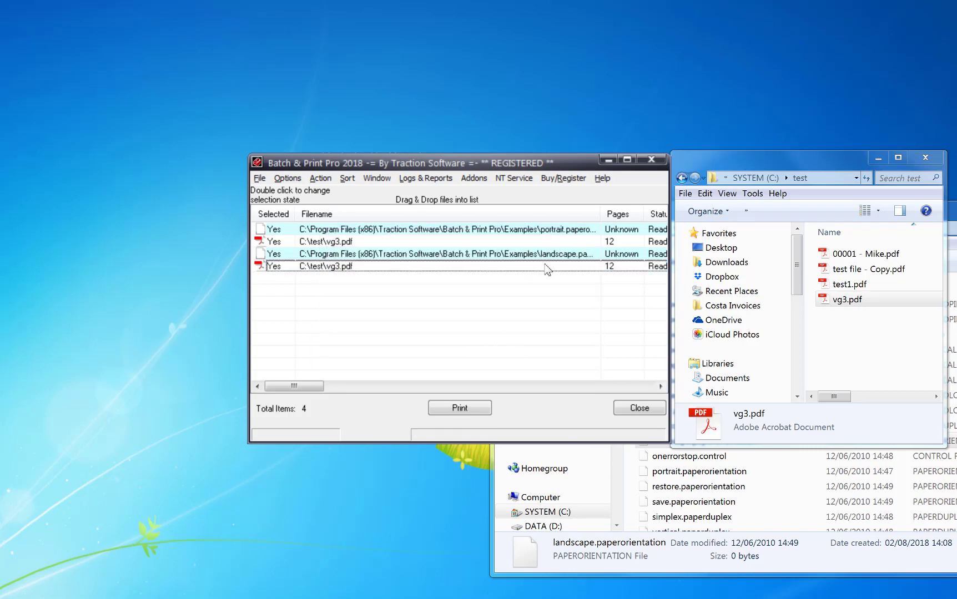
Review the order of the orientation files and PDF entries, and print the whole list
left_click(563, 228)
left_click(391, 243)
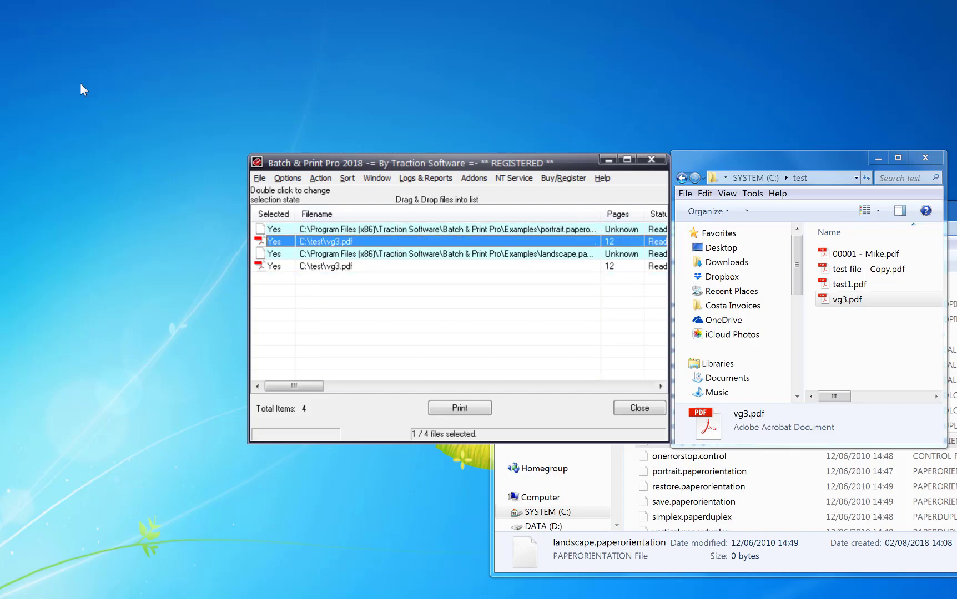
left_click(588, 254)
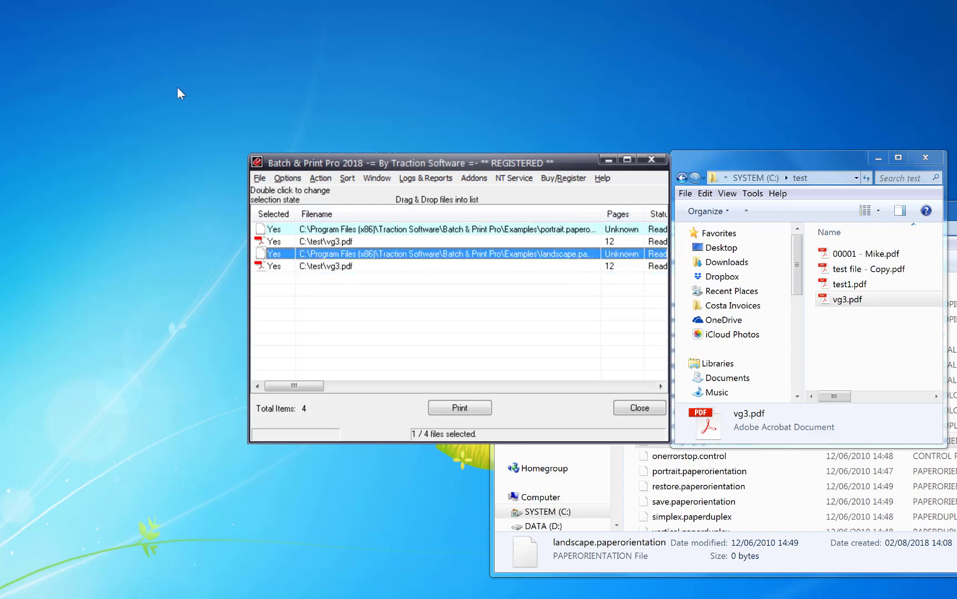
left_click(360, 267)
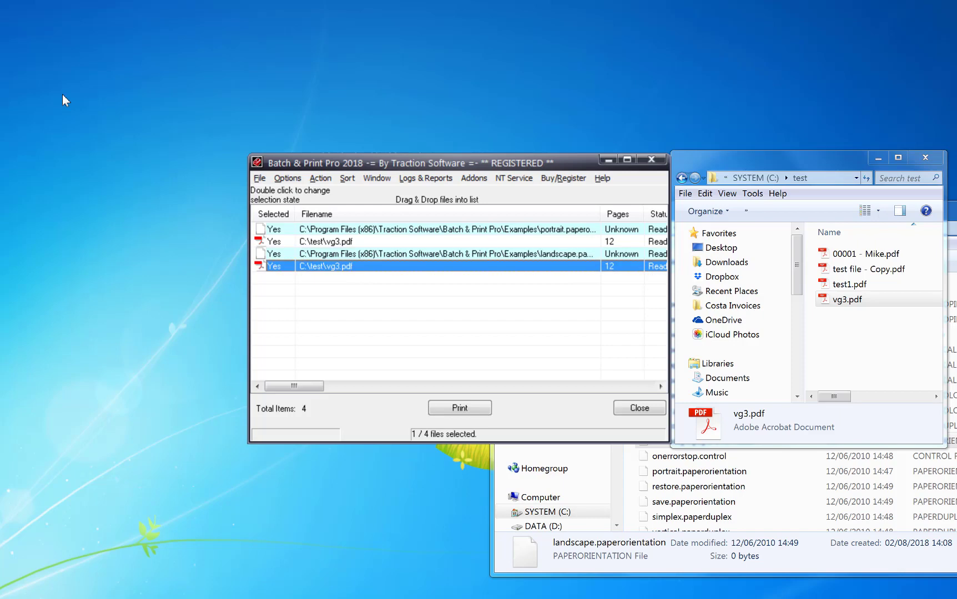
left_click(477, 410)
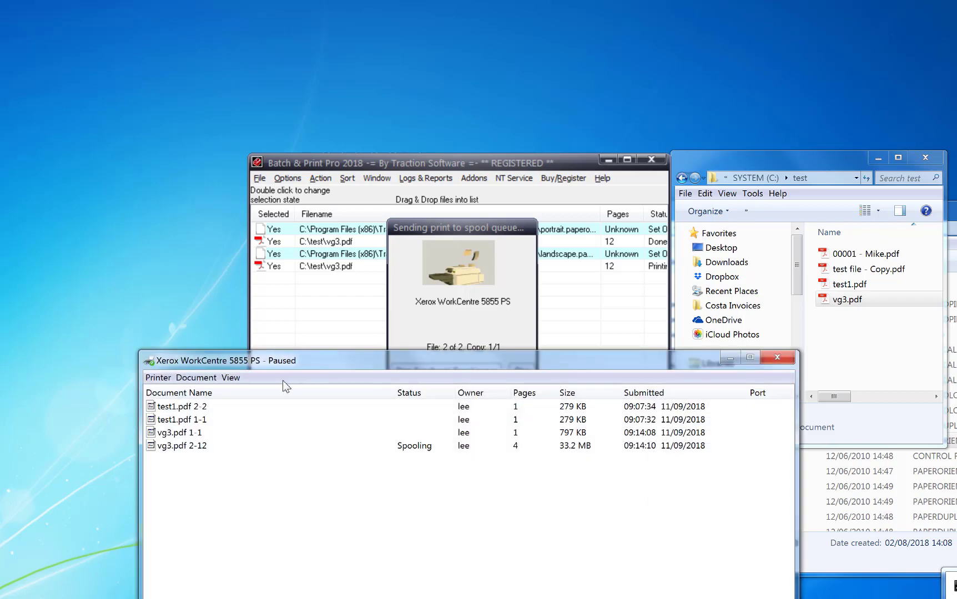
Sort the Xerox WorkCentre 5855 PS queue by submission time and check the page orientation in the vg3.pdf 1-1 job's properties
left_click_drag(277, 362, 361, 352)
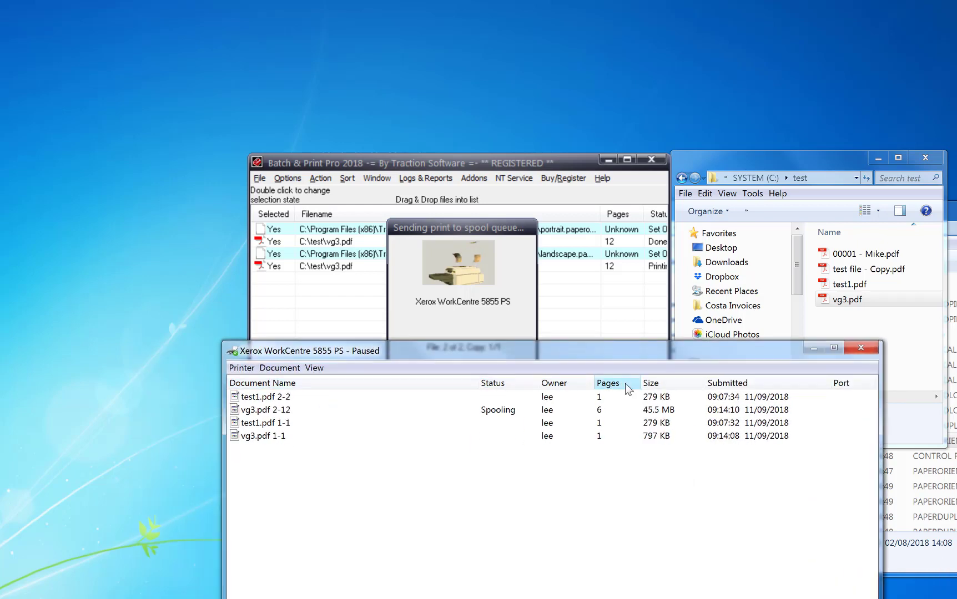
left_click(737, 384)
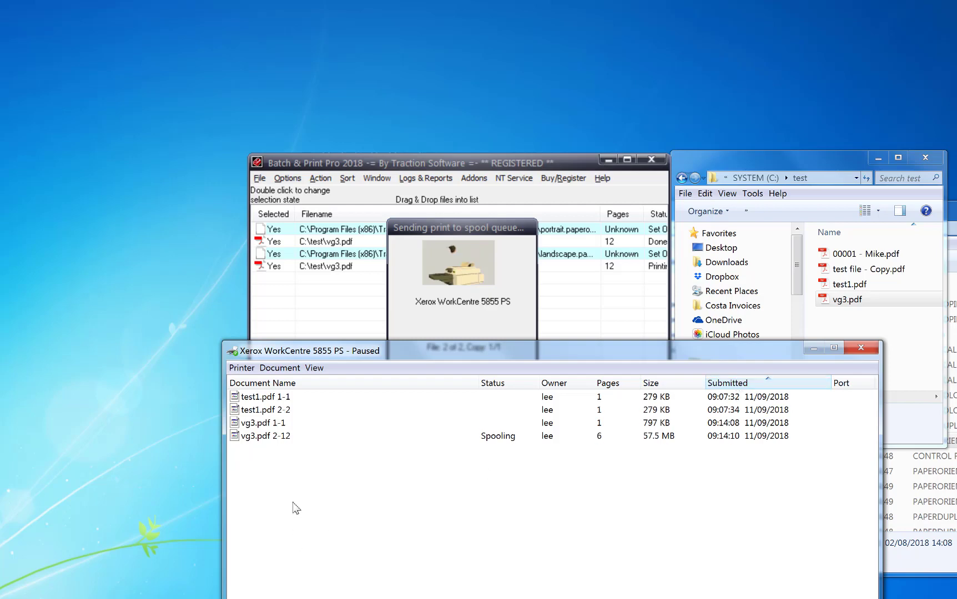
left_click(280, 424)
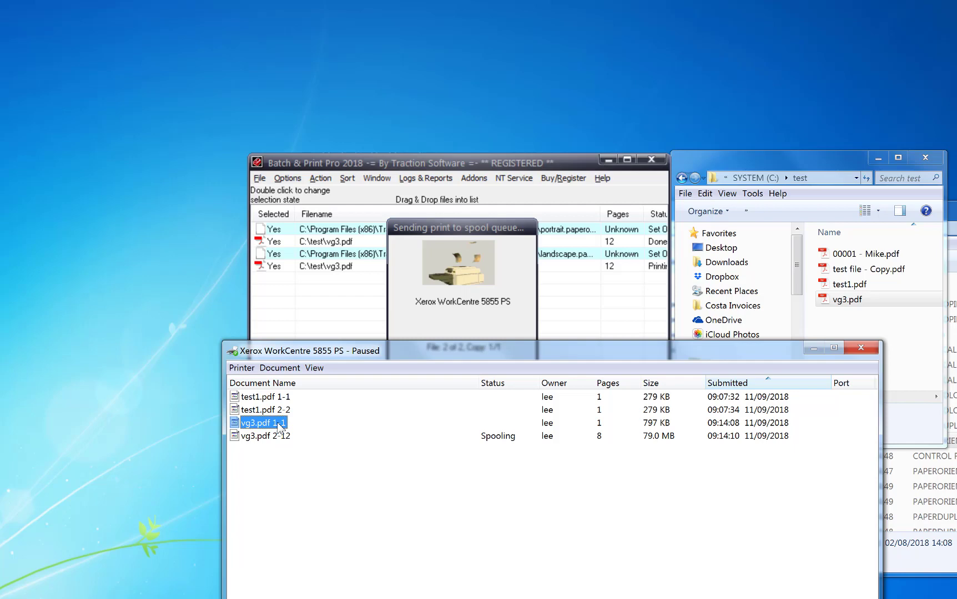
right_click(276, 423)
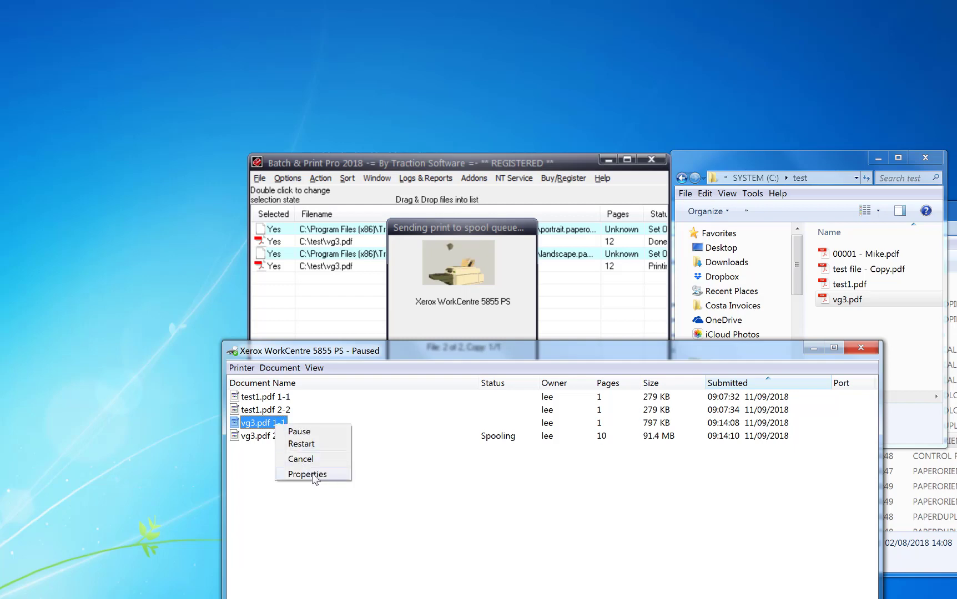
left_click(312, 474)
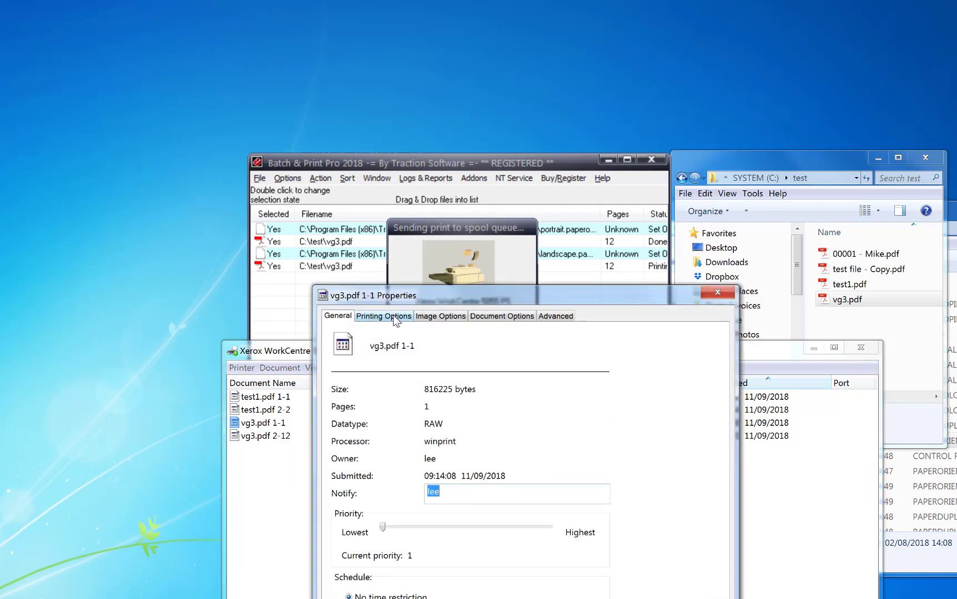
left_click(442, 317)
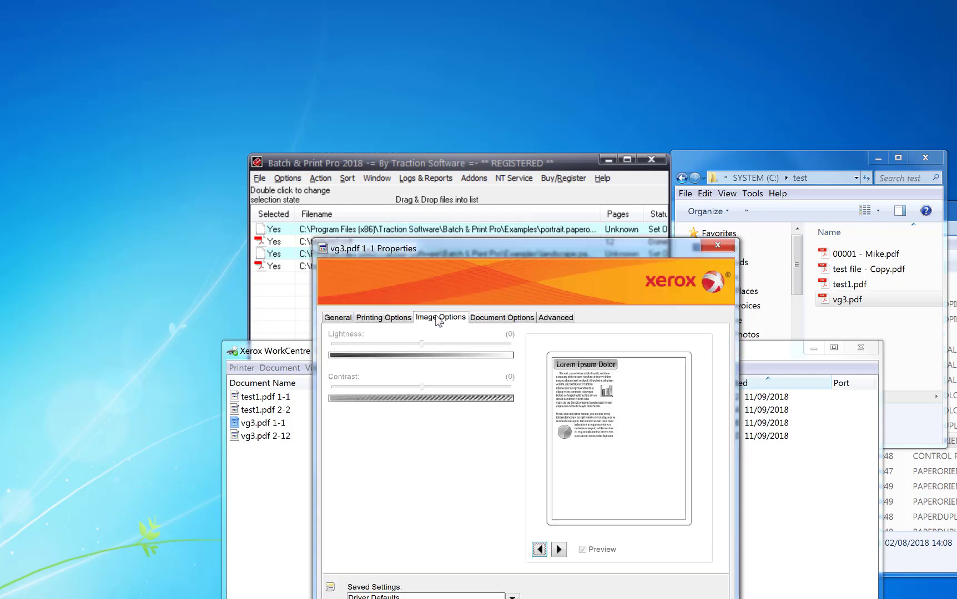
left_click(491, 319)
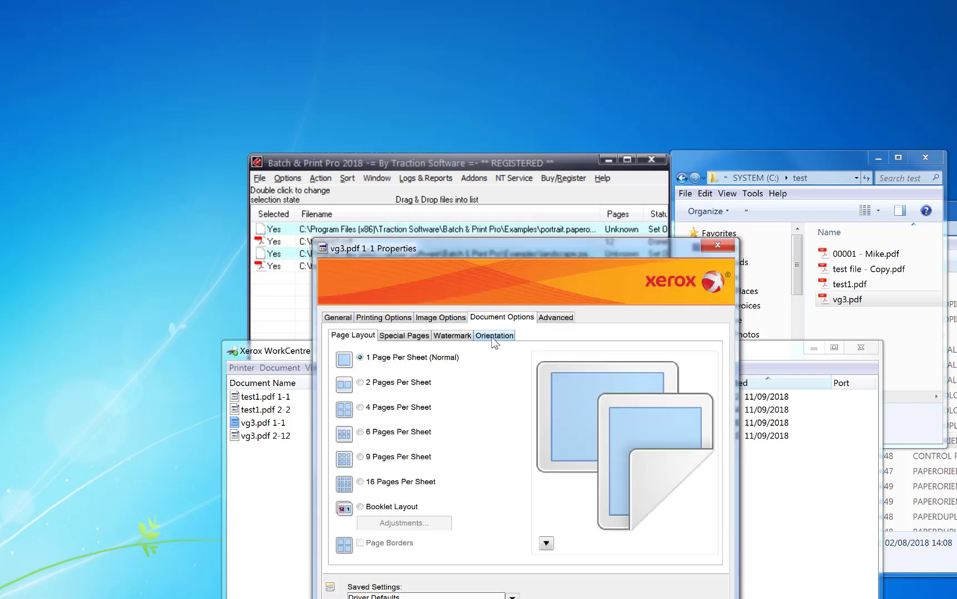
left_click(494, 336)
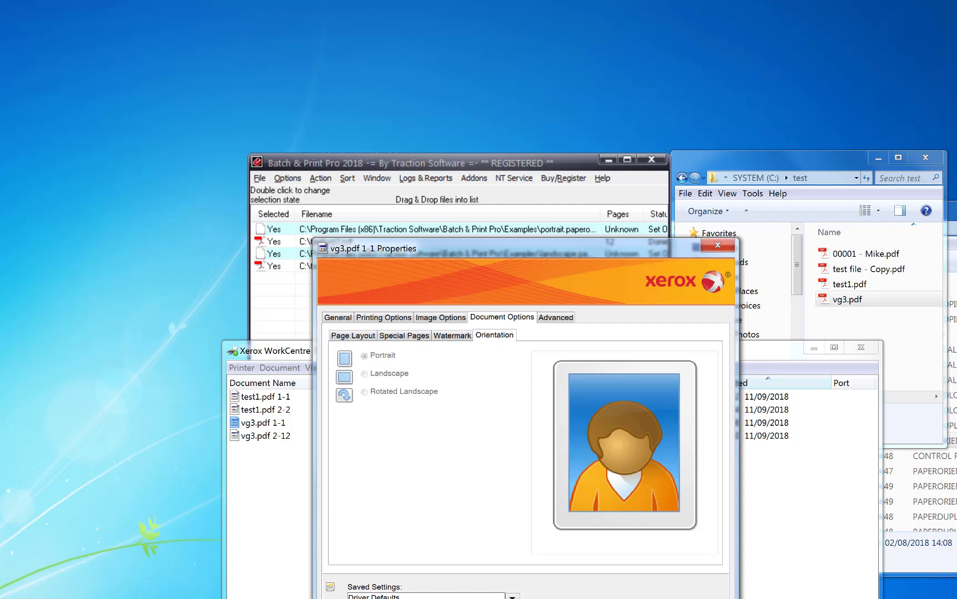
key("Escape")
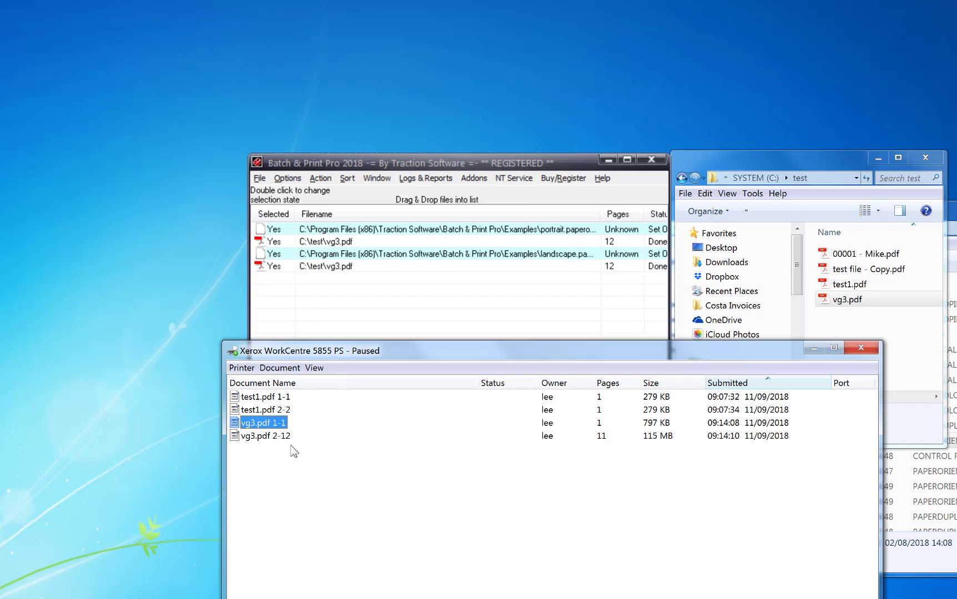
Check the page orientation in the vg3.pdf 2-12 job's document options, and close its properties
left_click(290, 439)
right_click(290, 437)
left_click(324, 488)
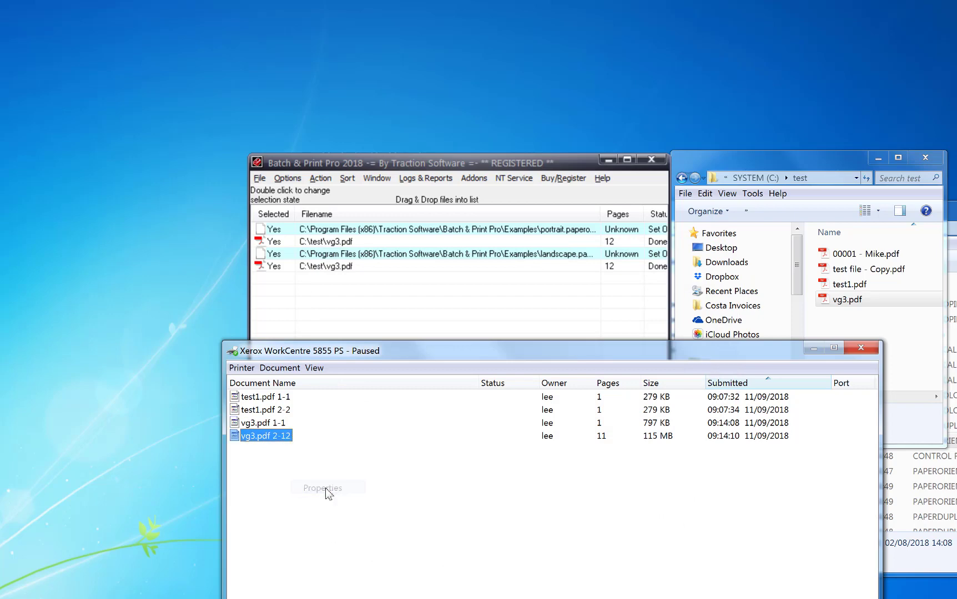
left_click(500, 318)
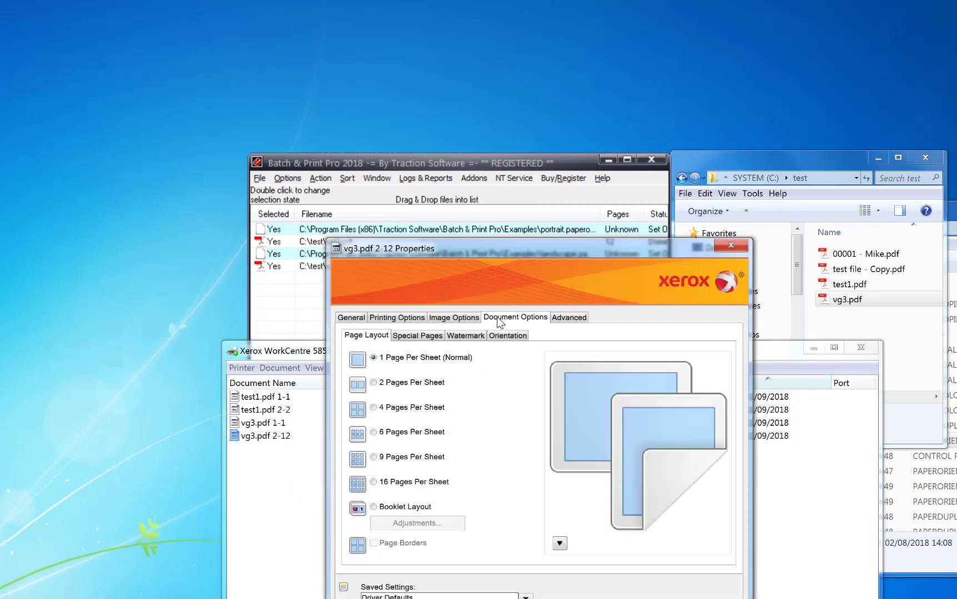
left_click(508, 336)
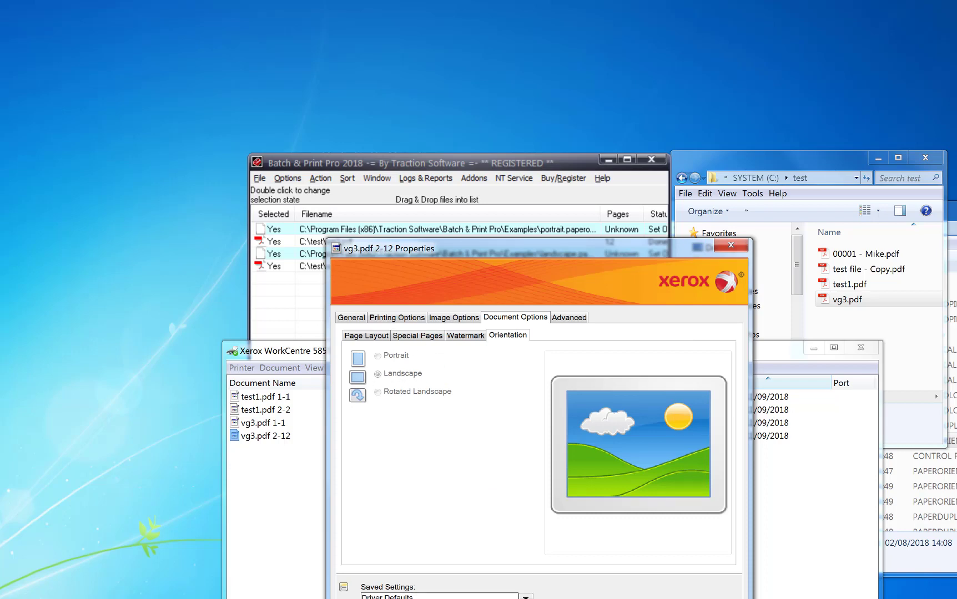
key("Escape")
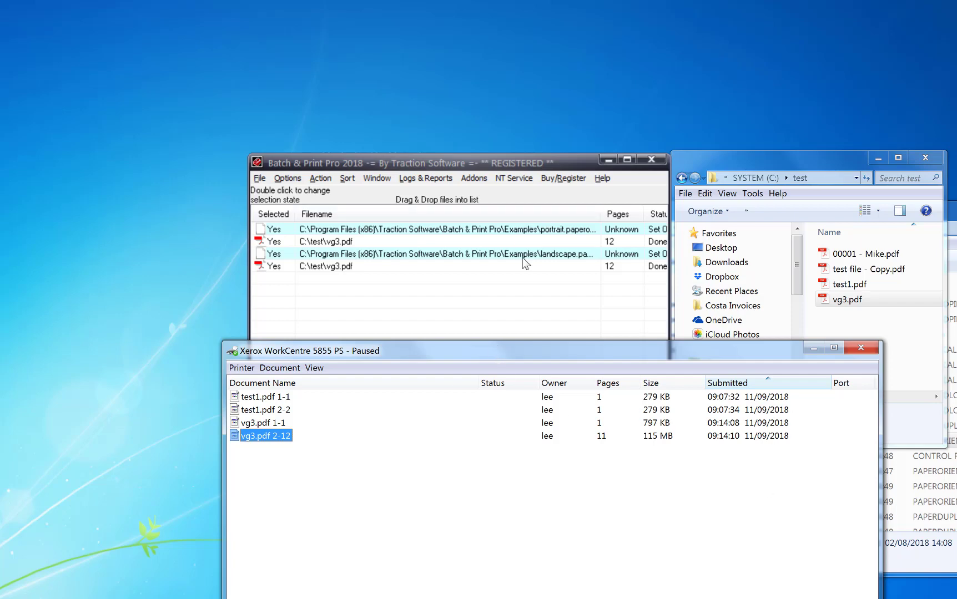
Switch to Batch & Print Pro and set both vg3.pdf entries as files for replication
left_click(520, 300)
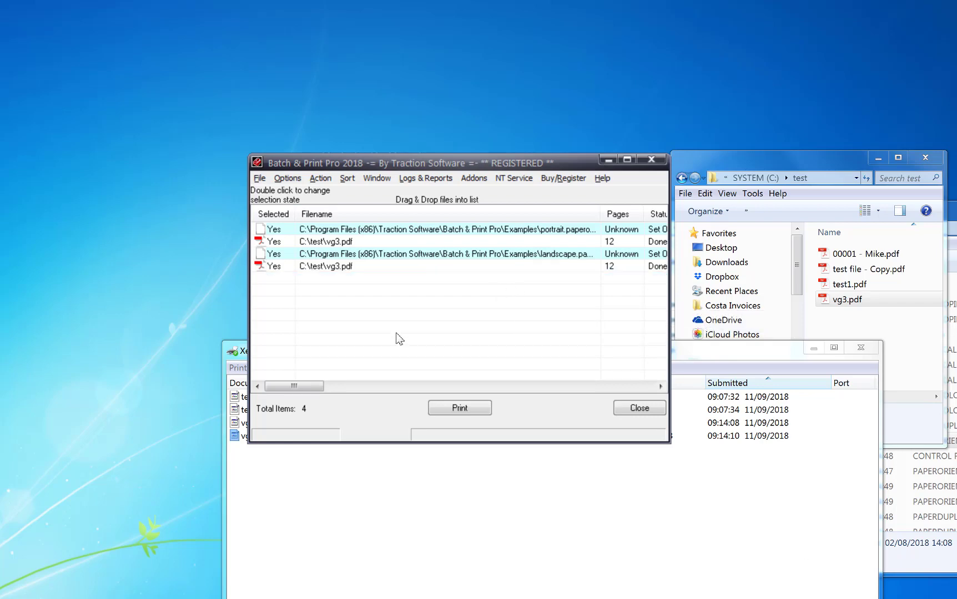
left_click(355, 242)
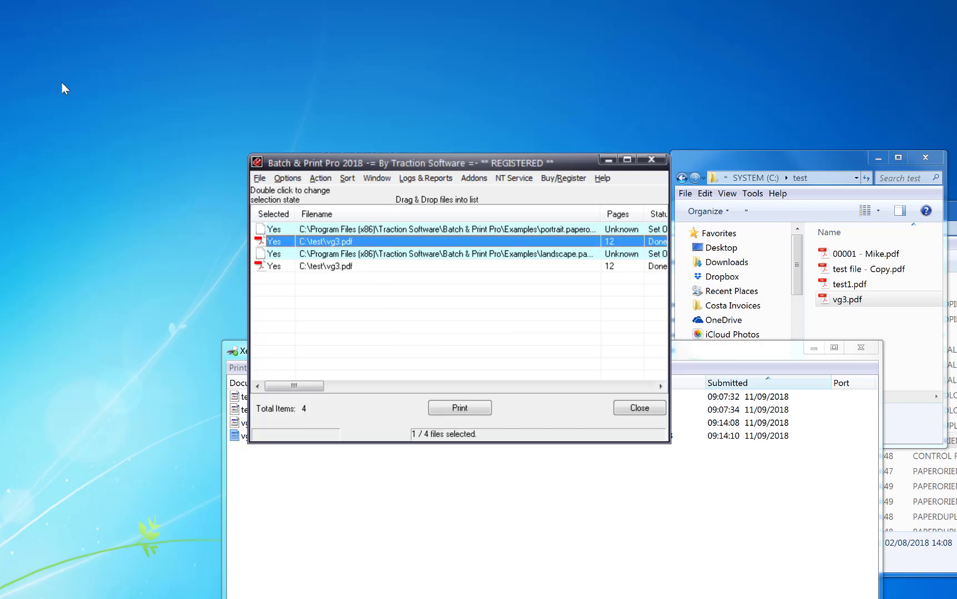
left_click(369, 267, "ctrl")
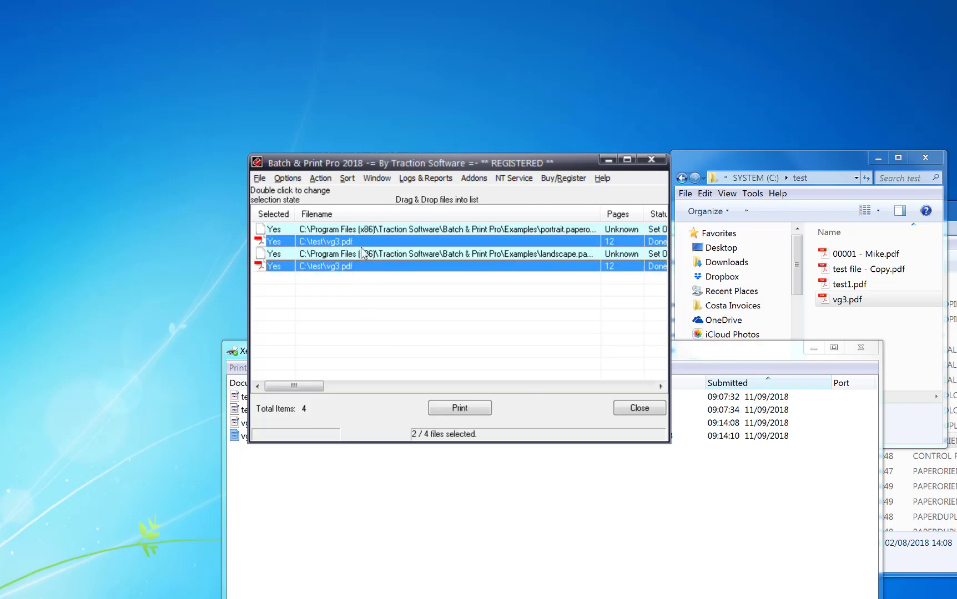
left_click(326, 181)
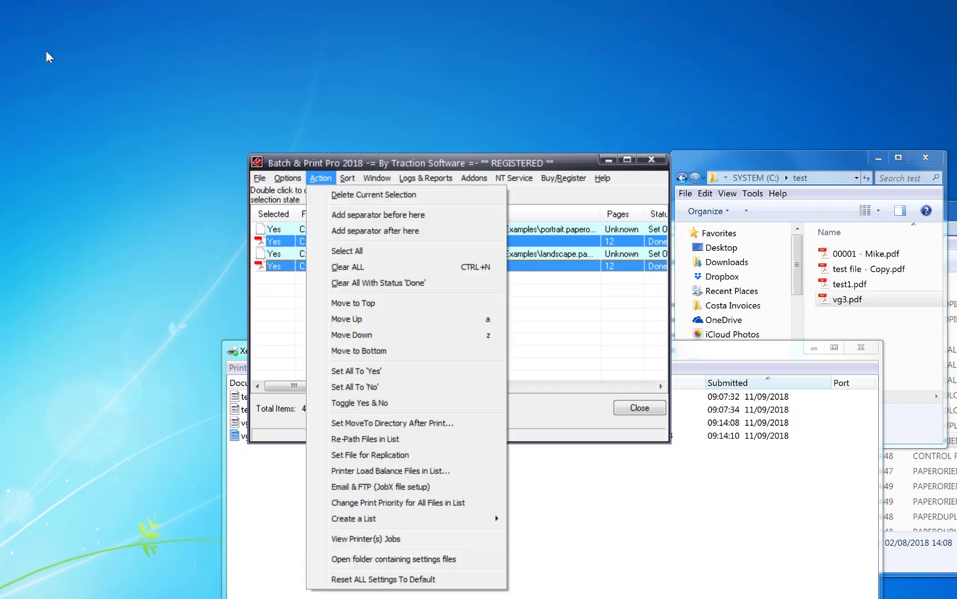
left_click(409, 456)
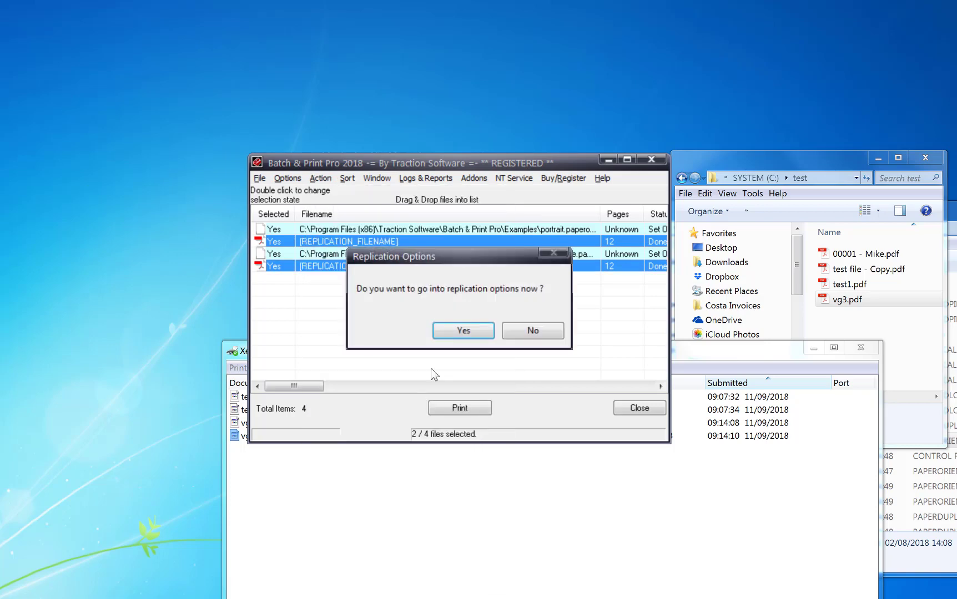
Open the replication options and set the file type to scan for to PDF
left_click(463, 331)
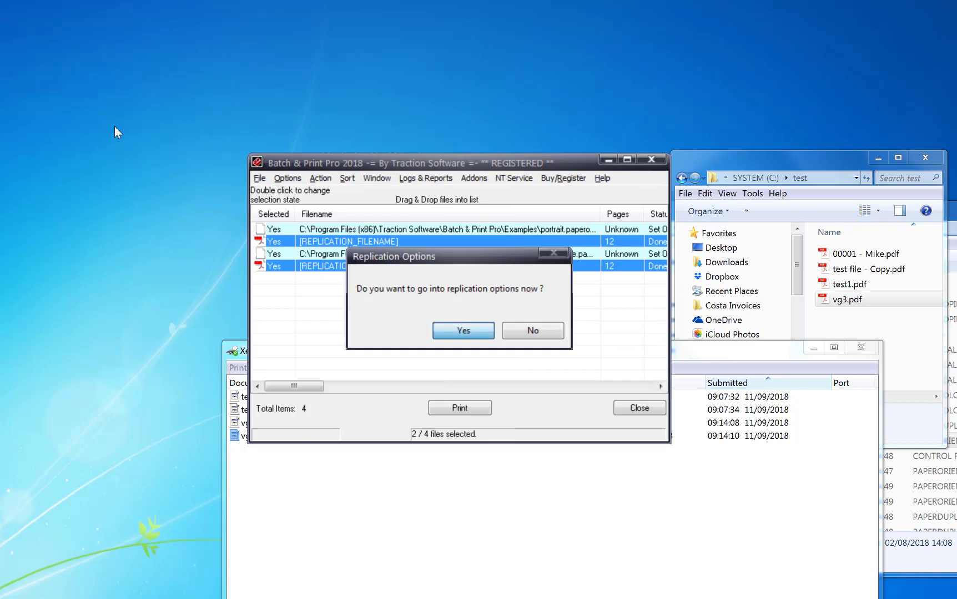
left_click(486, 269)
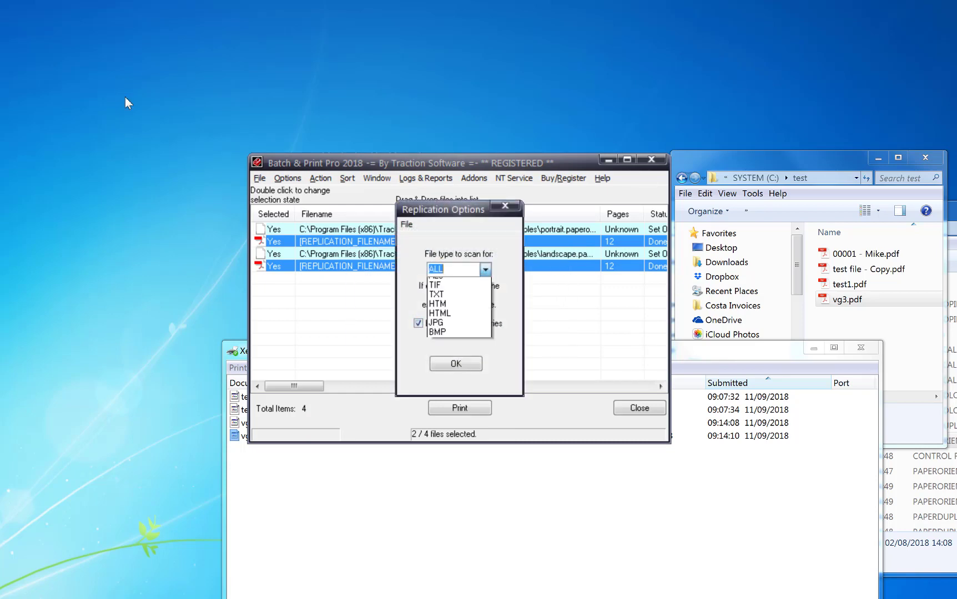
left_click(469, 291)
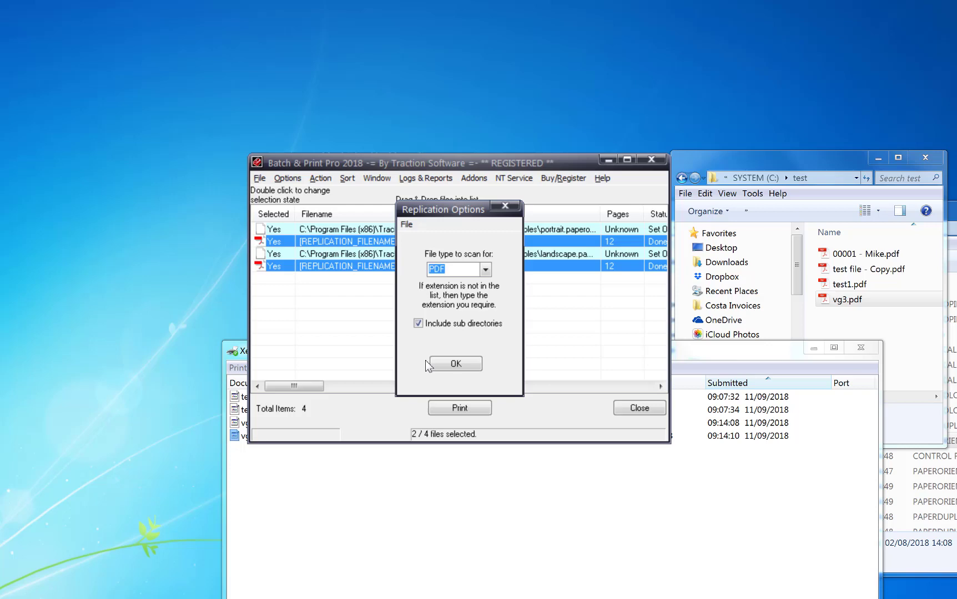
left_click(455, 367)
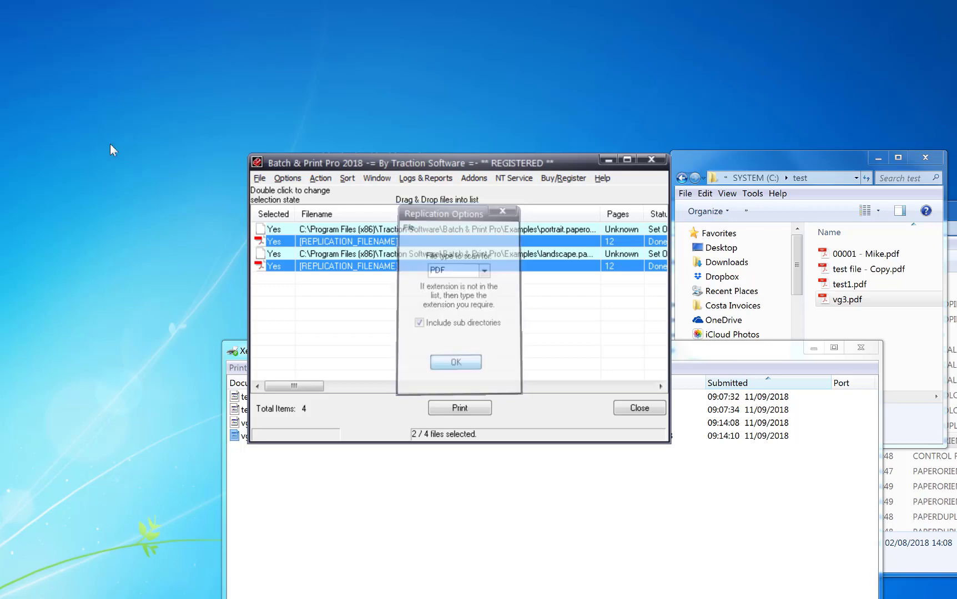
Replicate the list for the documents in C:\test and clear the replication template items
left_click(825, 180)
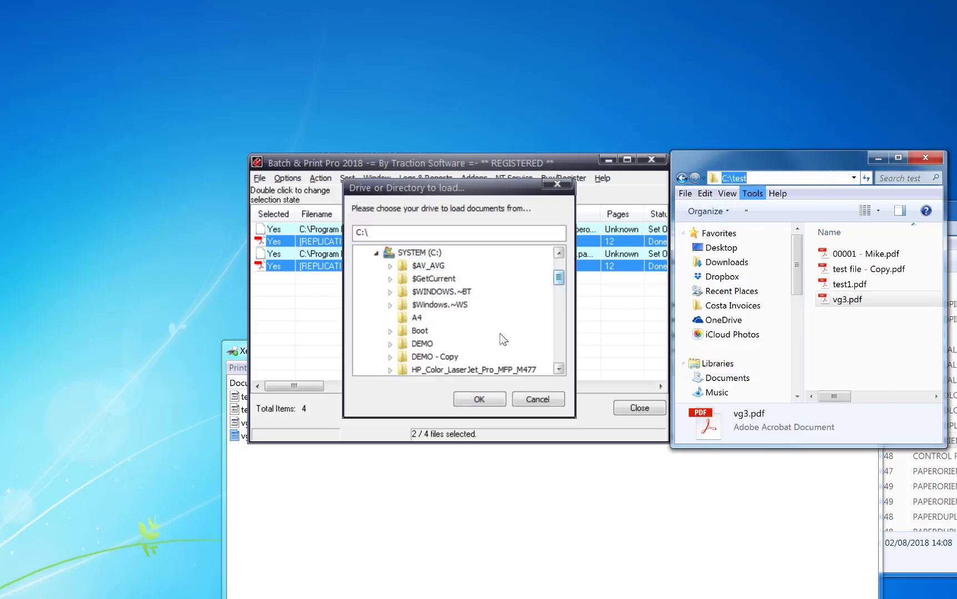
left_click(418, 237)
type("test")
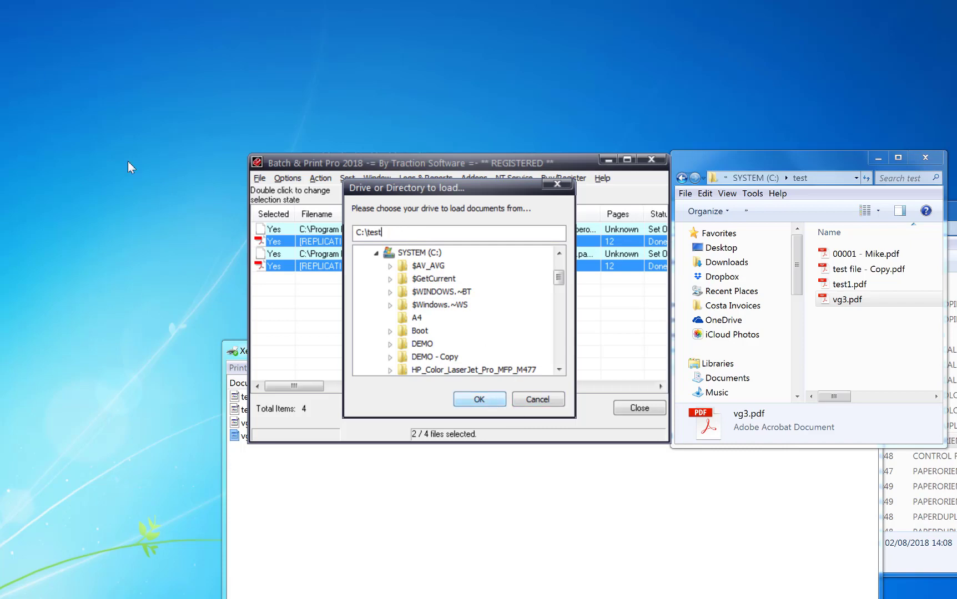
key("Return")
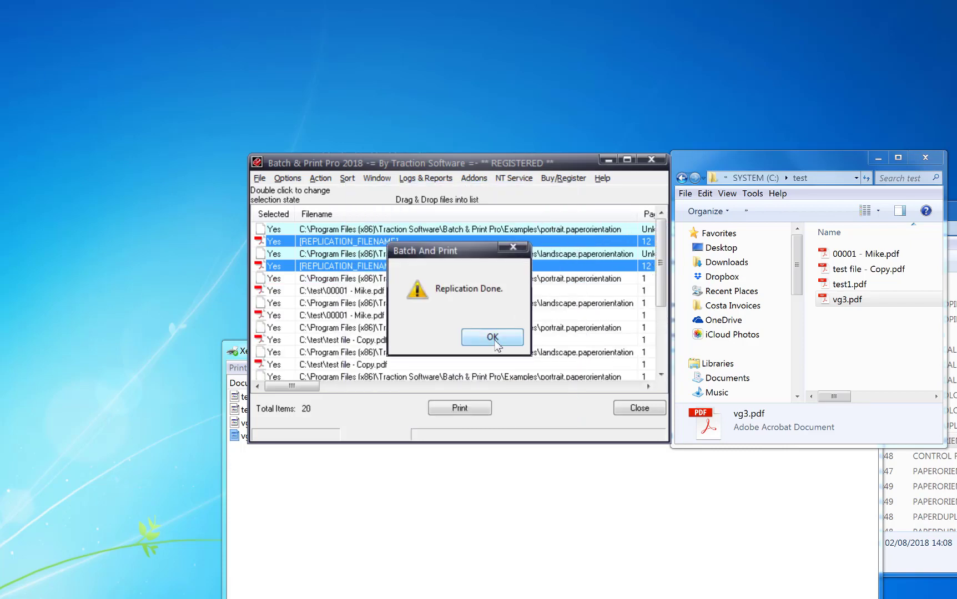
key("Return")
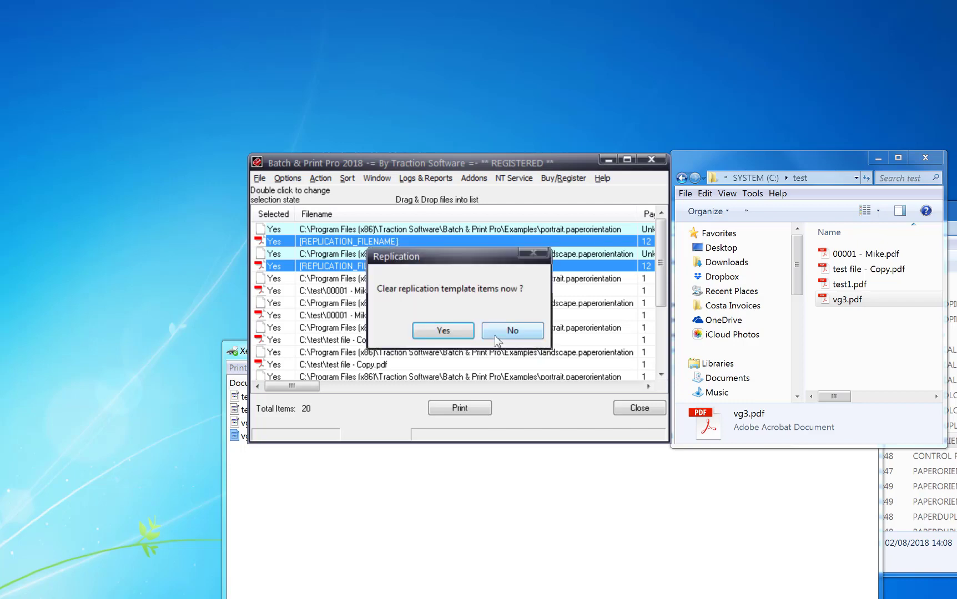
key("Return")
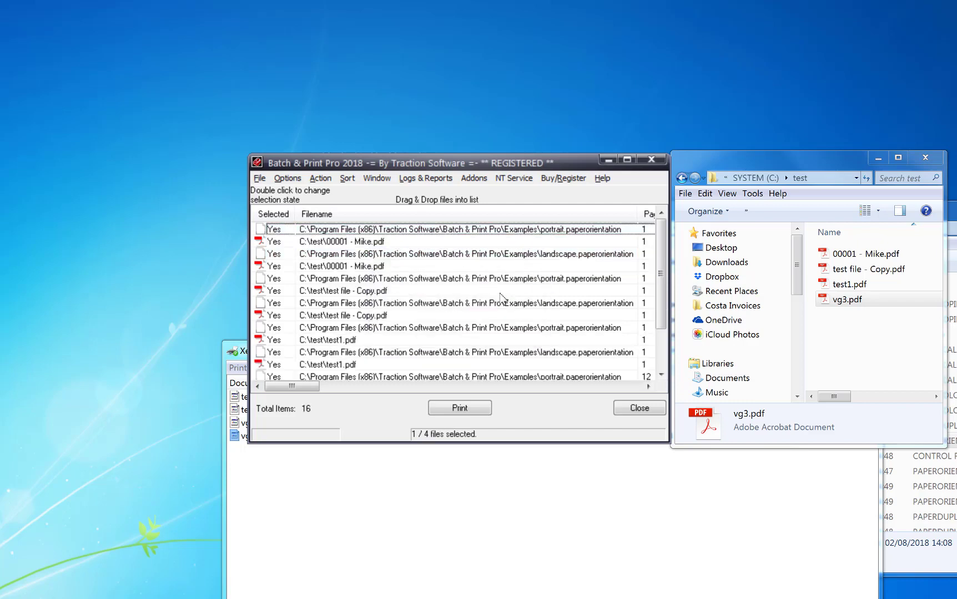
Widen the Batch & Print Pro window and examine the order of orientation files and PDF entries for the first replicated document
left_click_drag(661, 250, 828, 247)
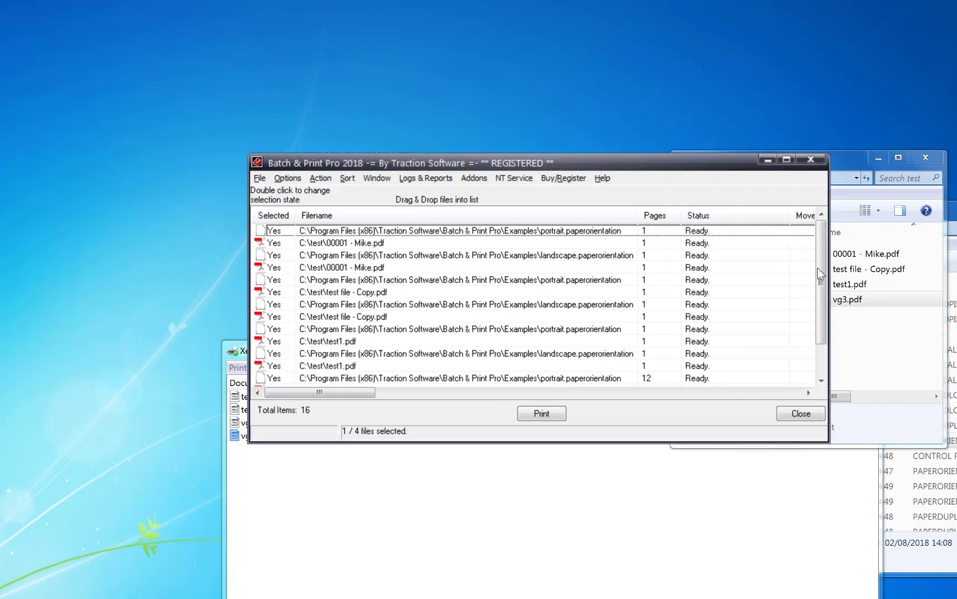
left_click(392, 232)
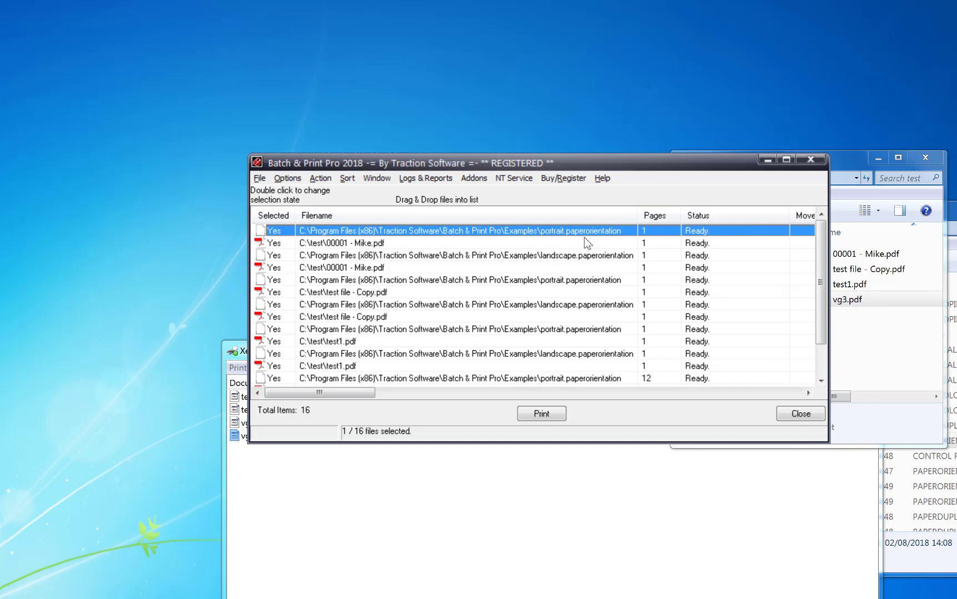
left_click(332, 245)
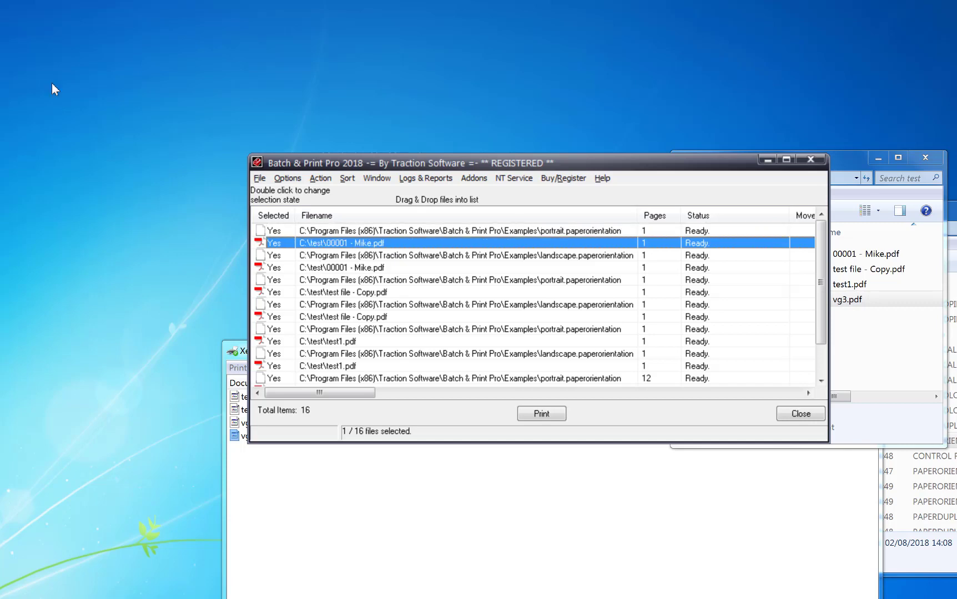
left_click(582, 256)
left_click(352, 269)
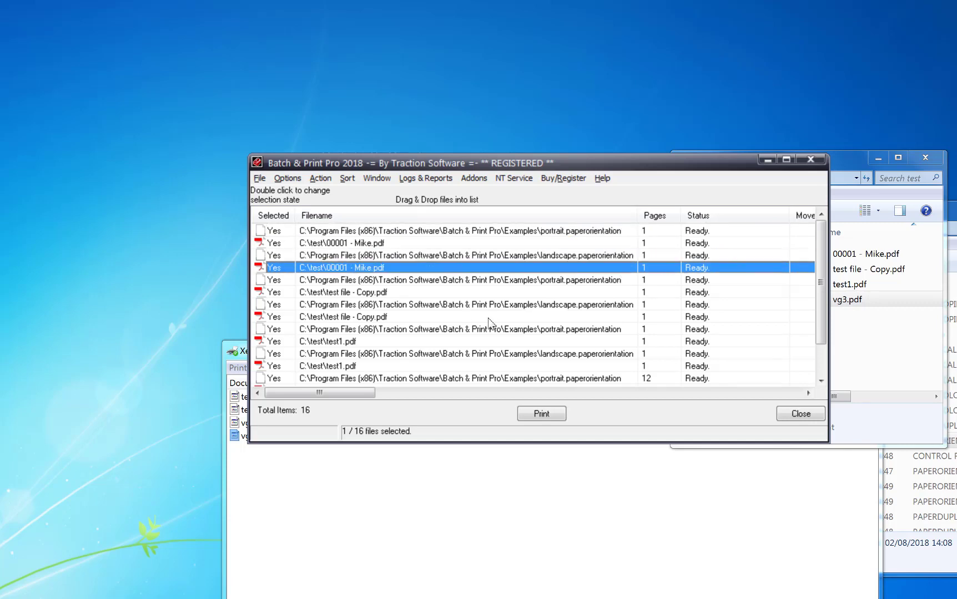
Examine the addon parameters of the first document's two PDF entries for their page ranges
left_click_drag(358, 395, 490, 395)
left_click(503, 244)
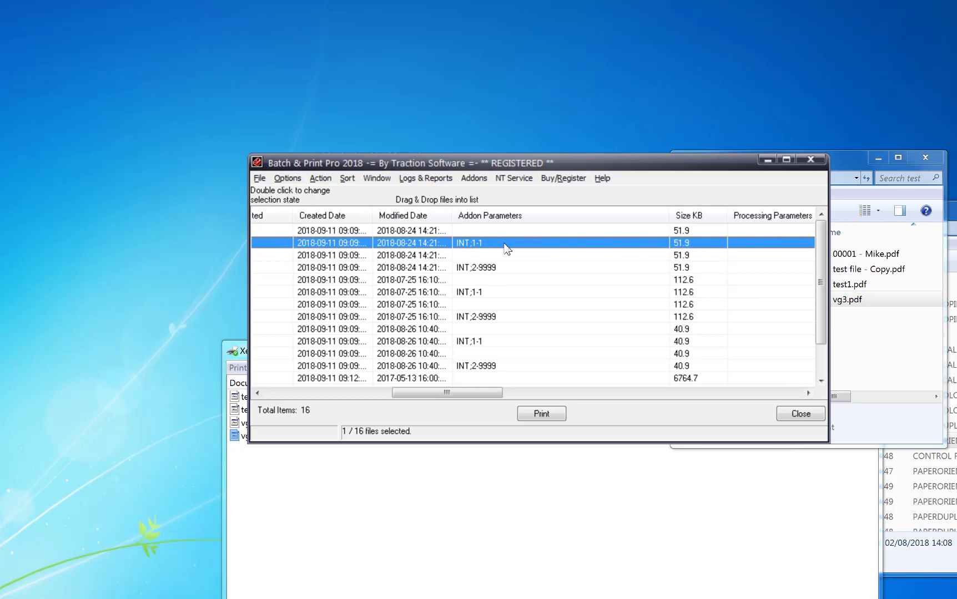
left_click(466, 268)
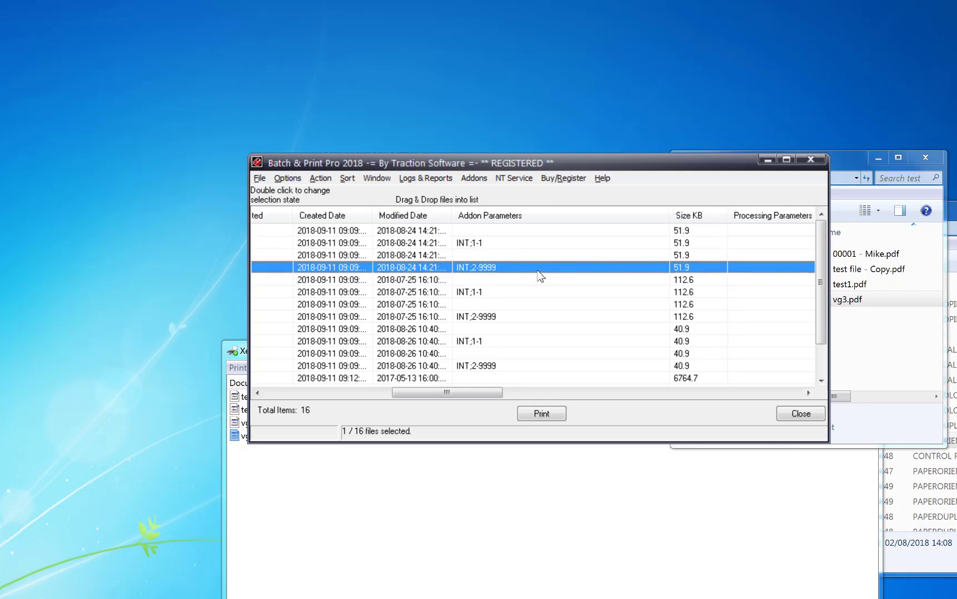
left_click_drag(822, 248, 821, 220)
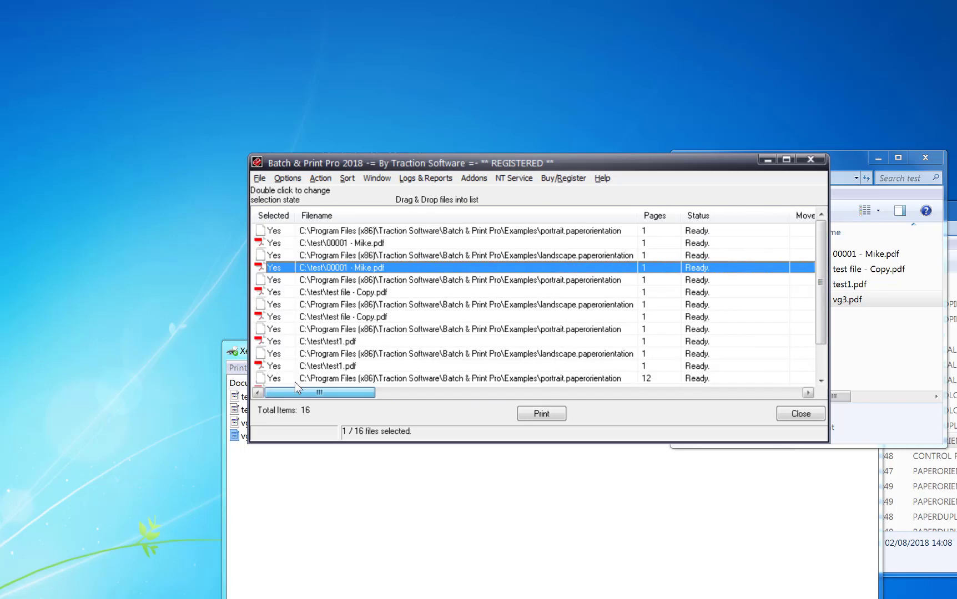